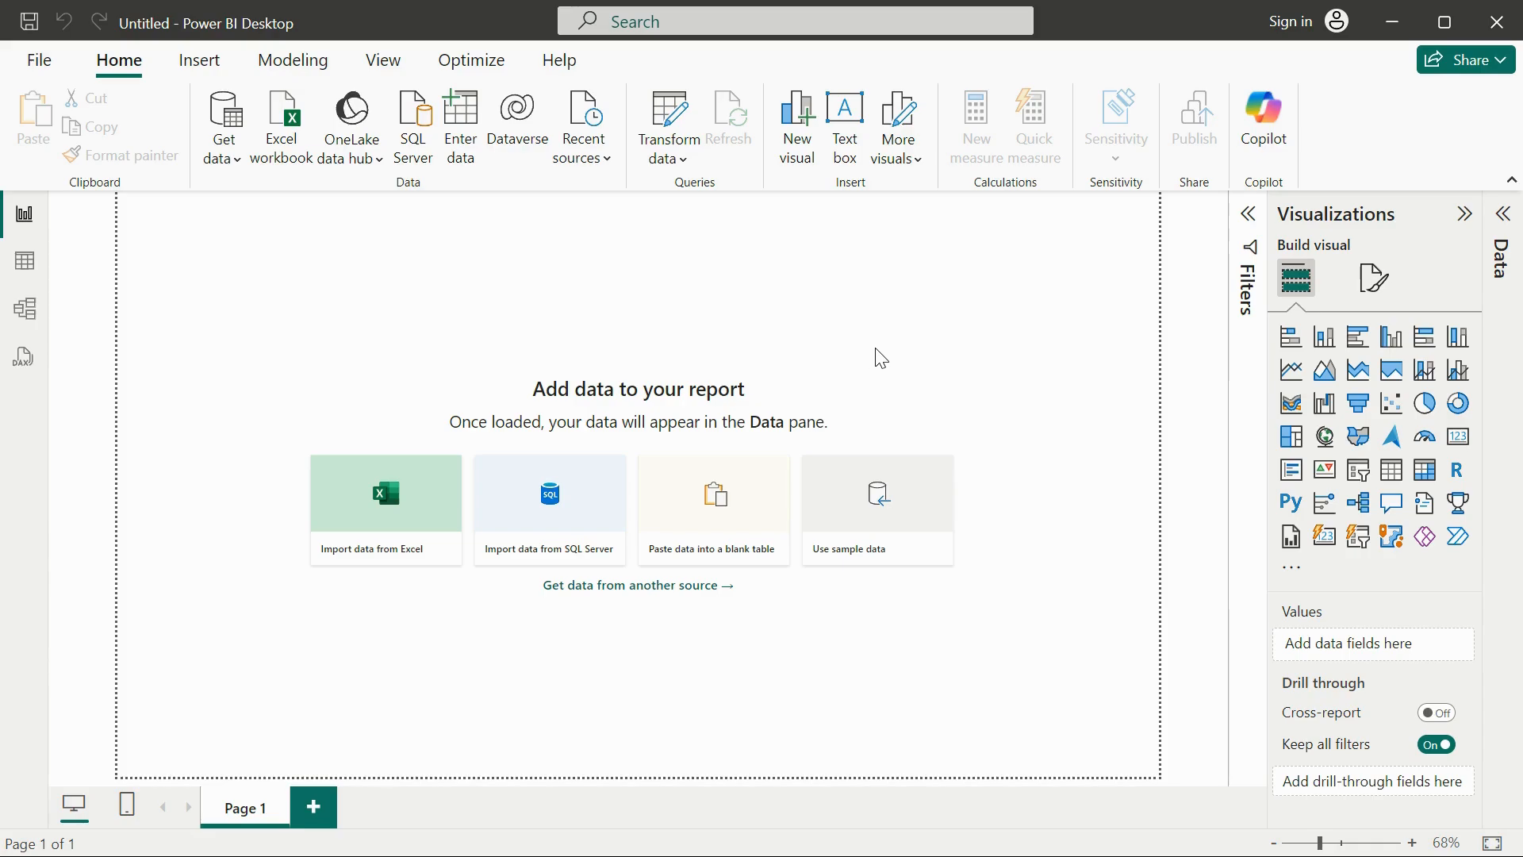
Open the full list of Get Data sources and search it for "csv".
click(352, 114)
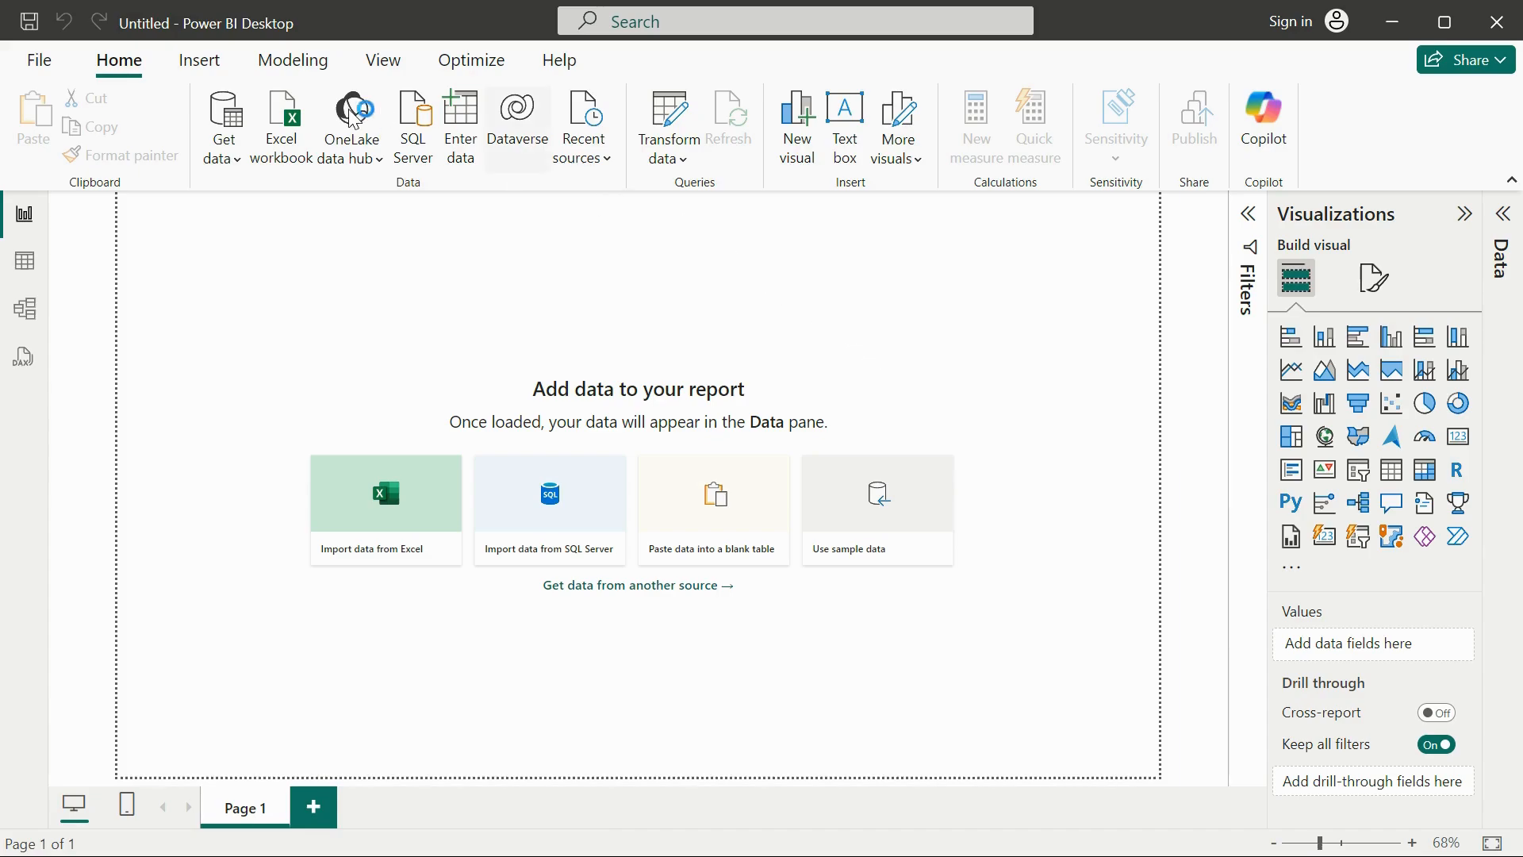
click(221, 159)
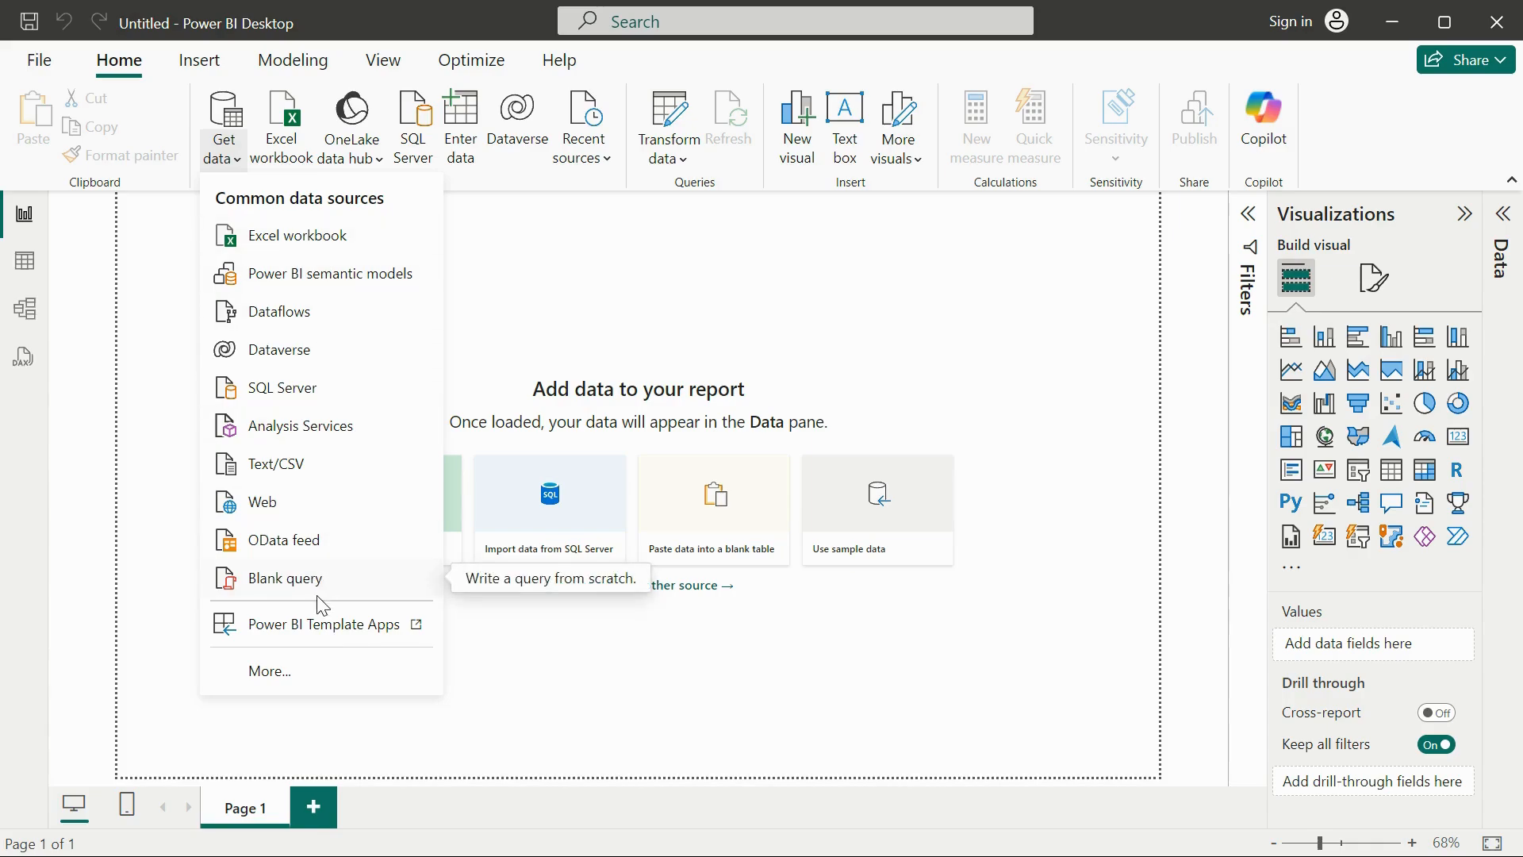
click(299, 675)
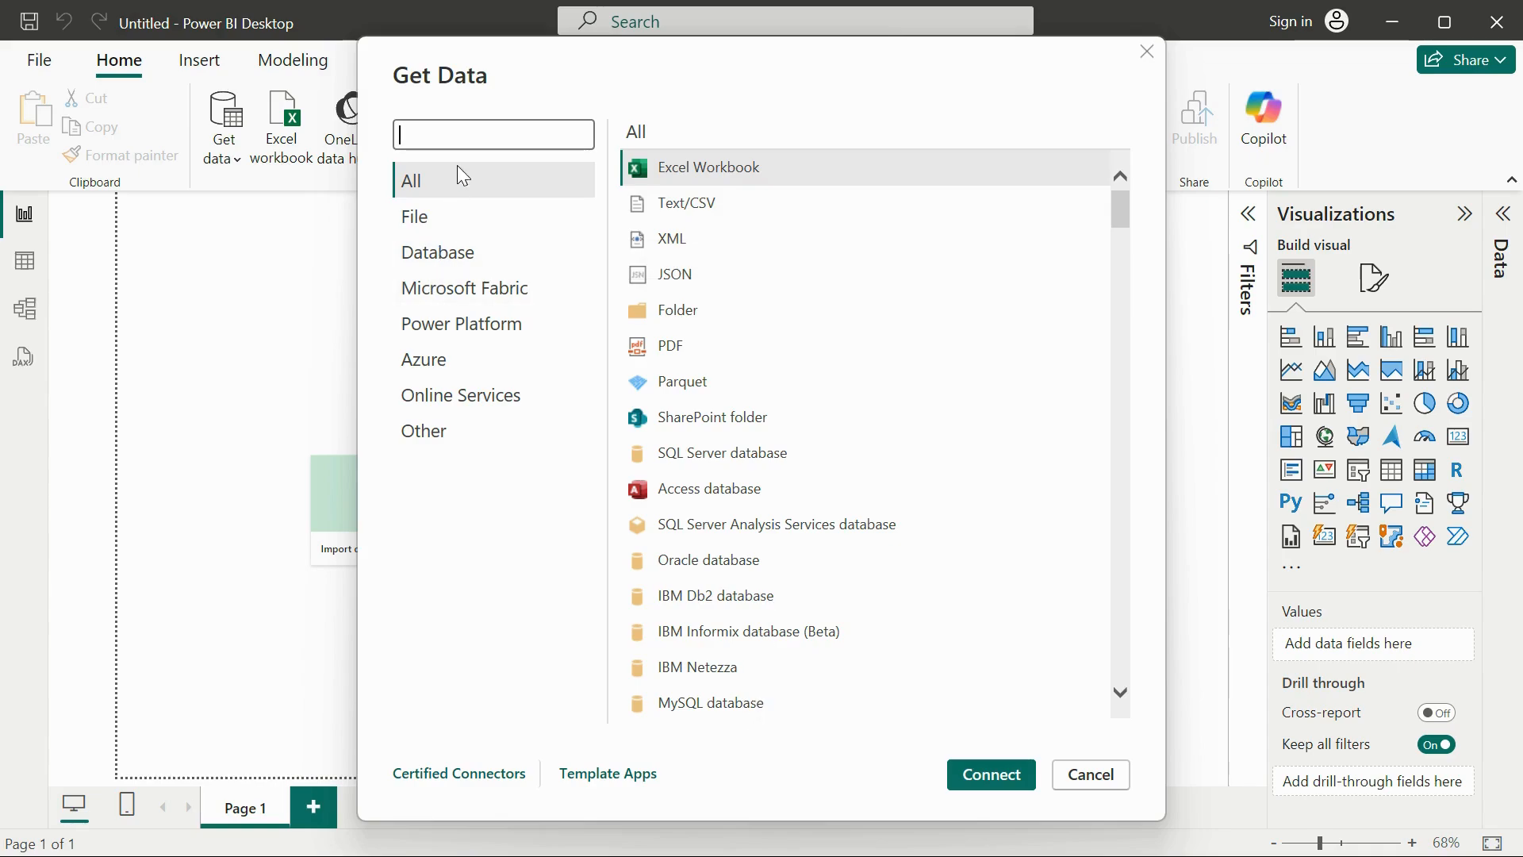
click(1115, 772)
text(csv)
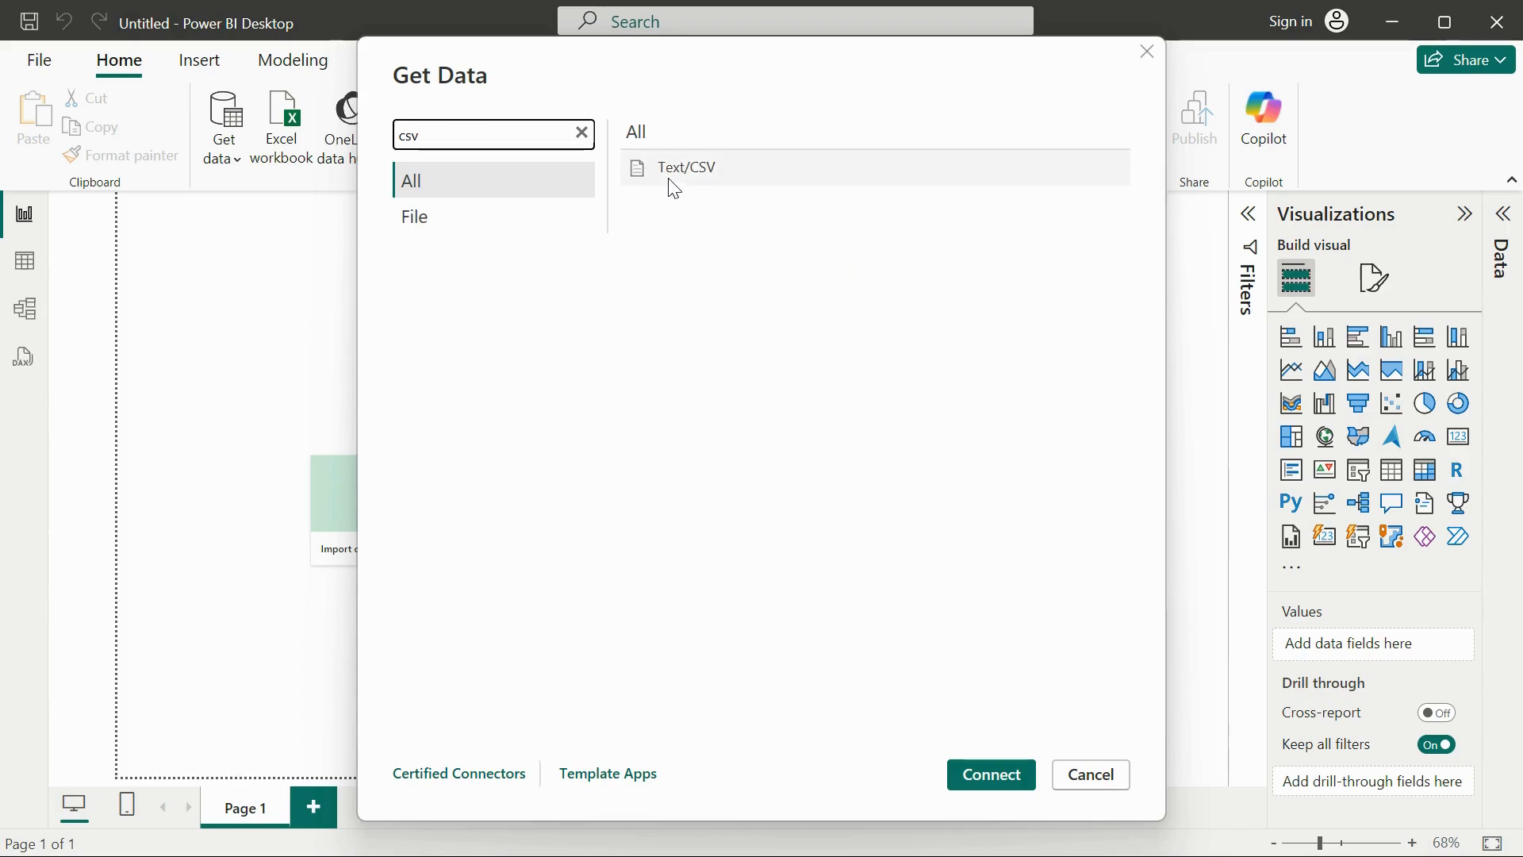
Check the csv search under the File and All categories and clear the search.
click(422, 214)
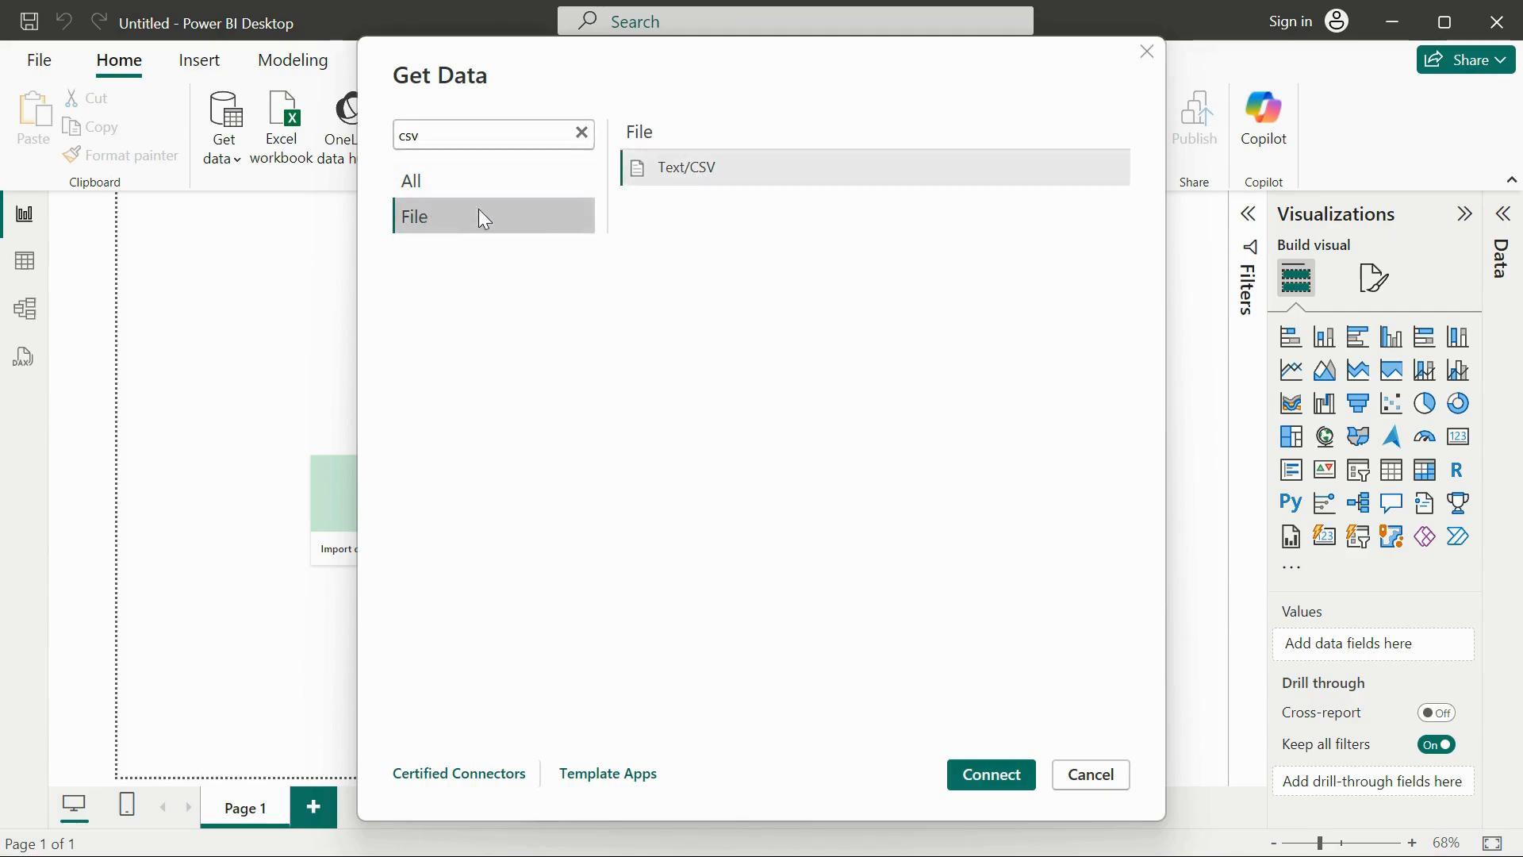
click(414, 182)
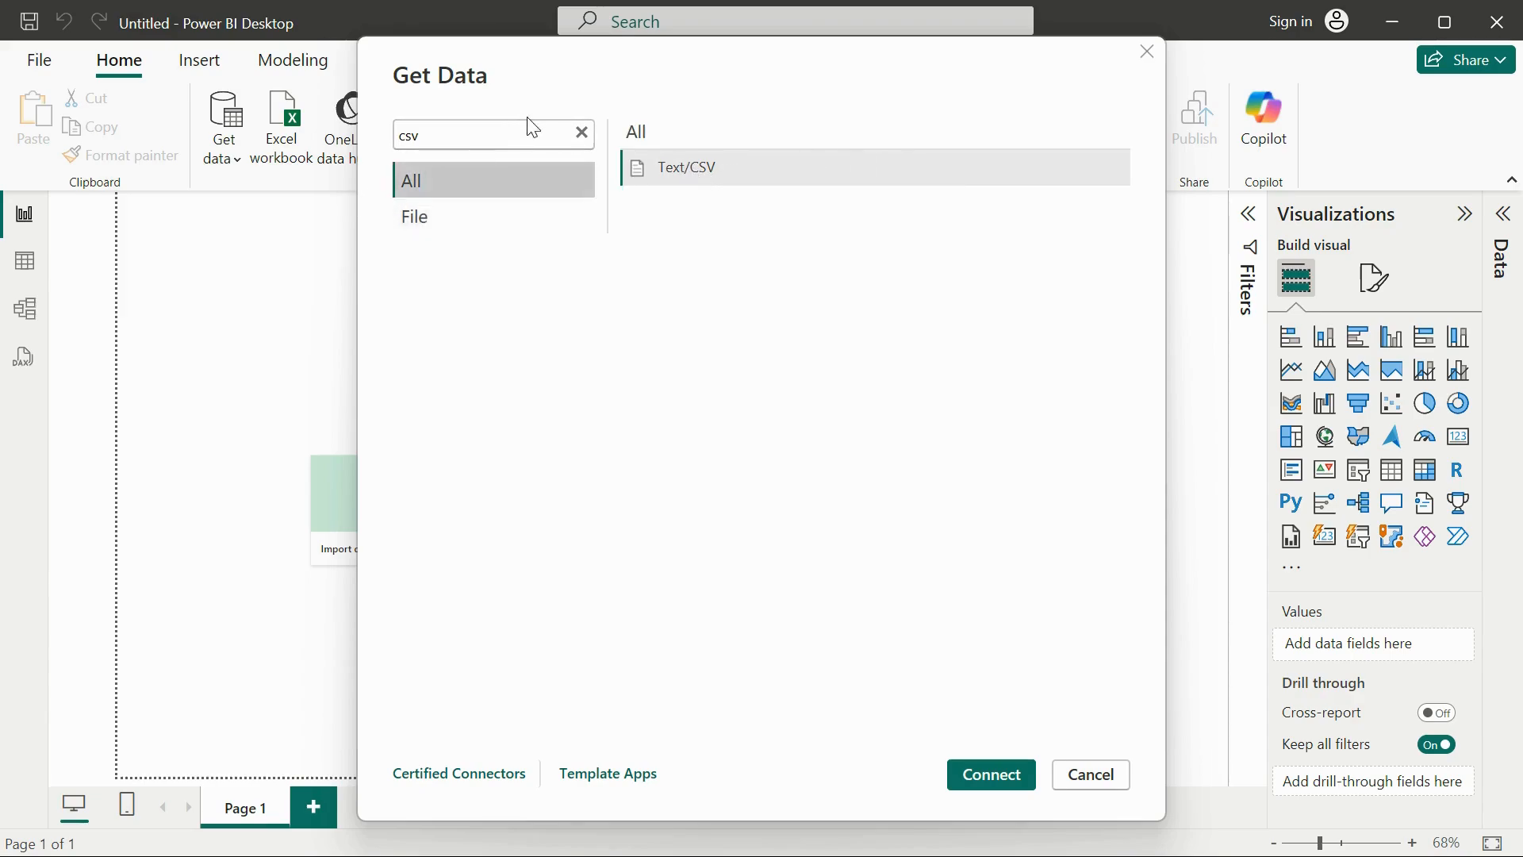
click(582, 134)
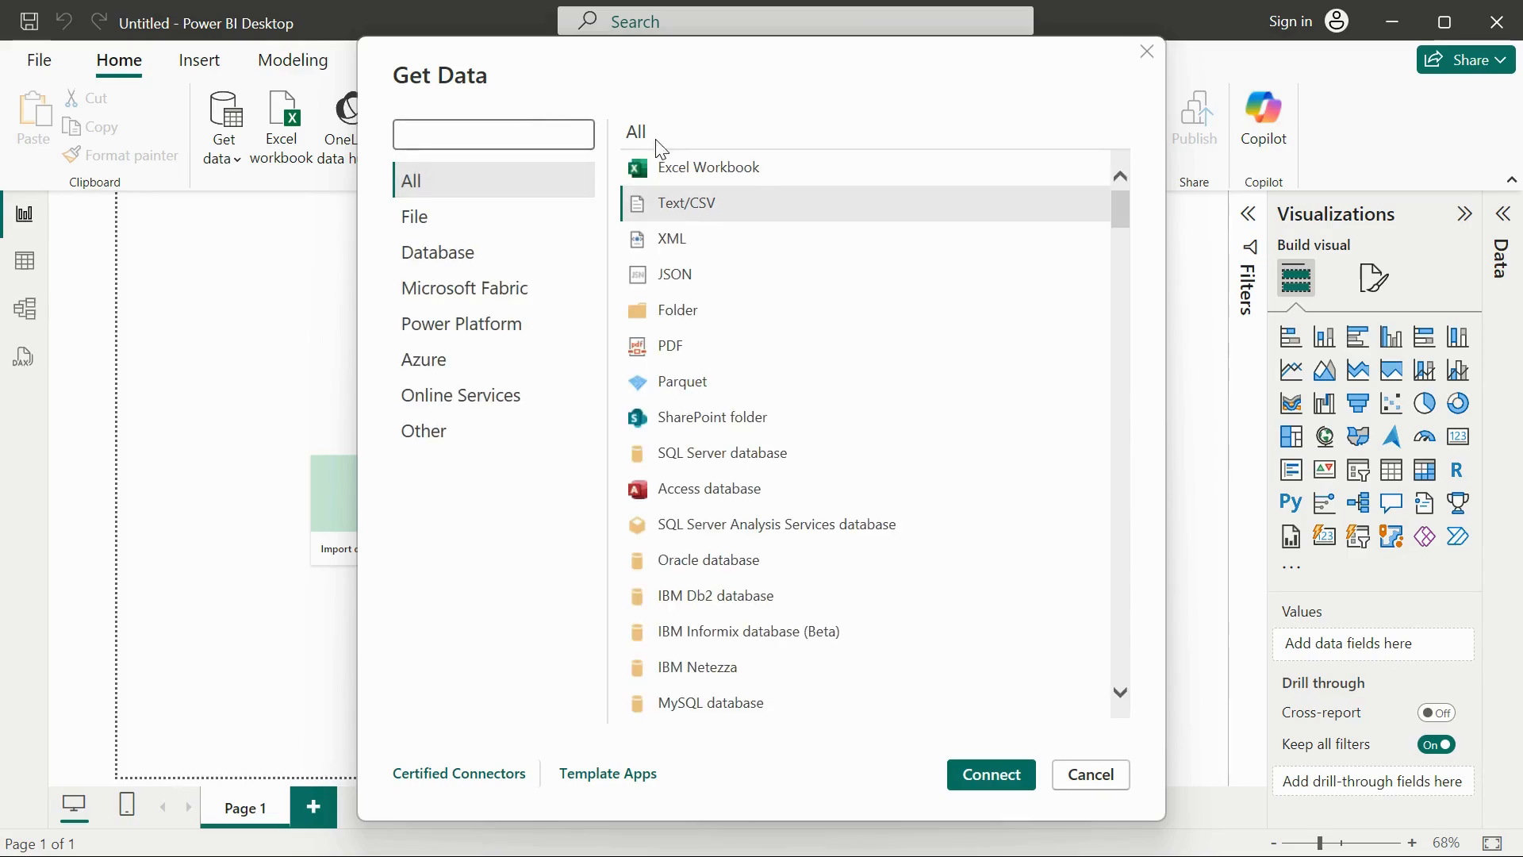
Select the Text/CSV source, look through the full source list and search it for "csv" again.
click(722, 205)
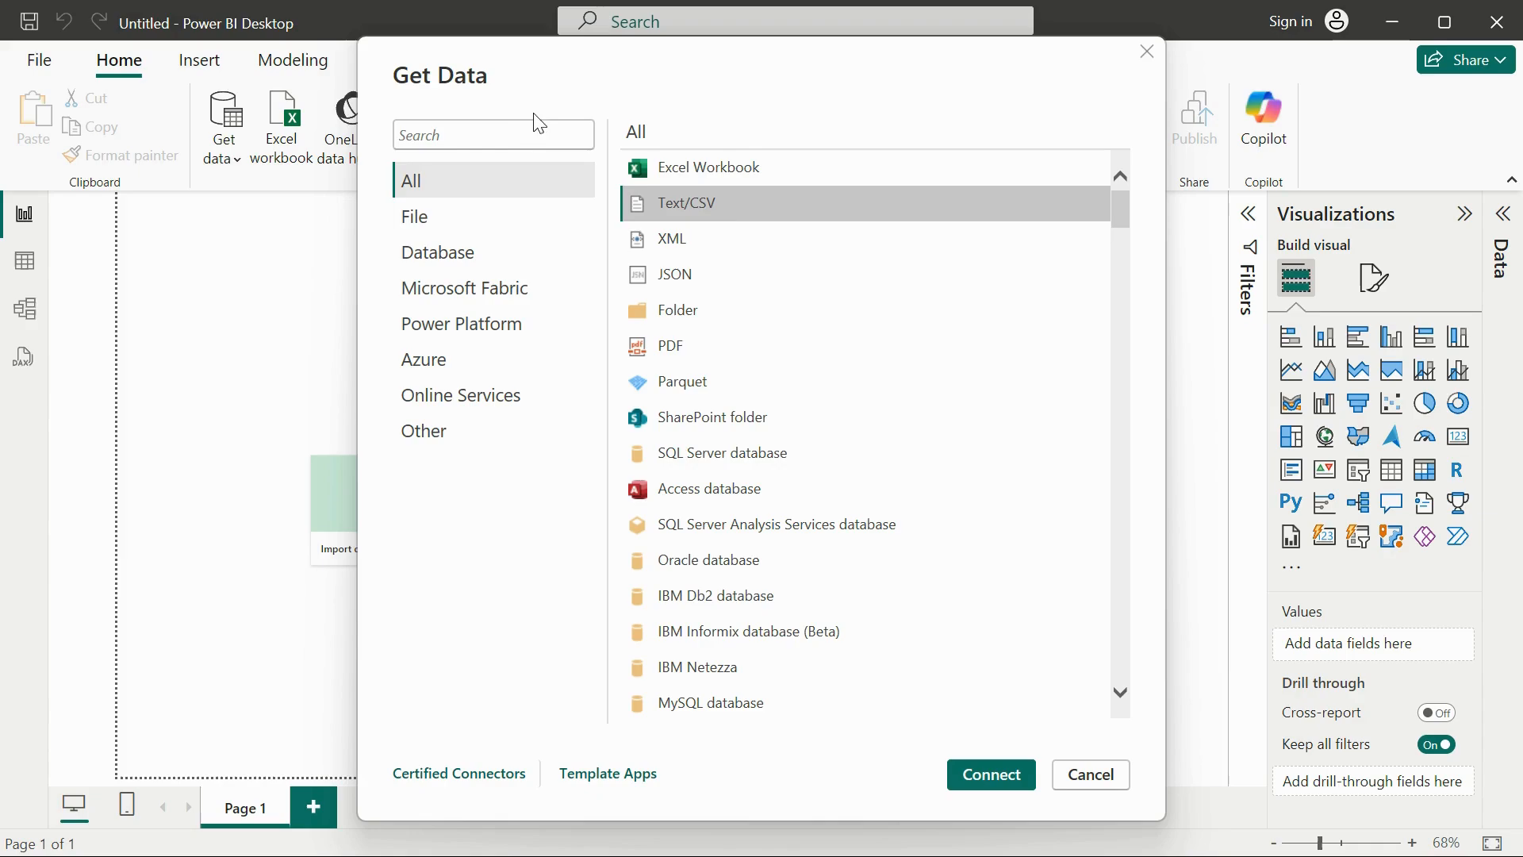
click(511, 137)
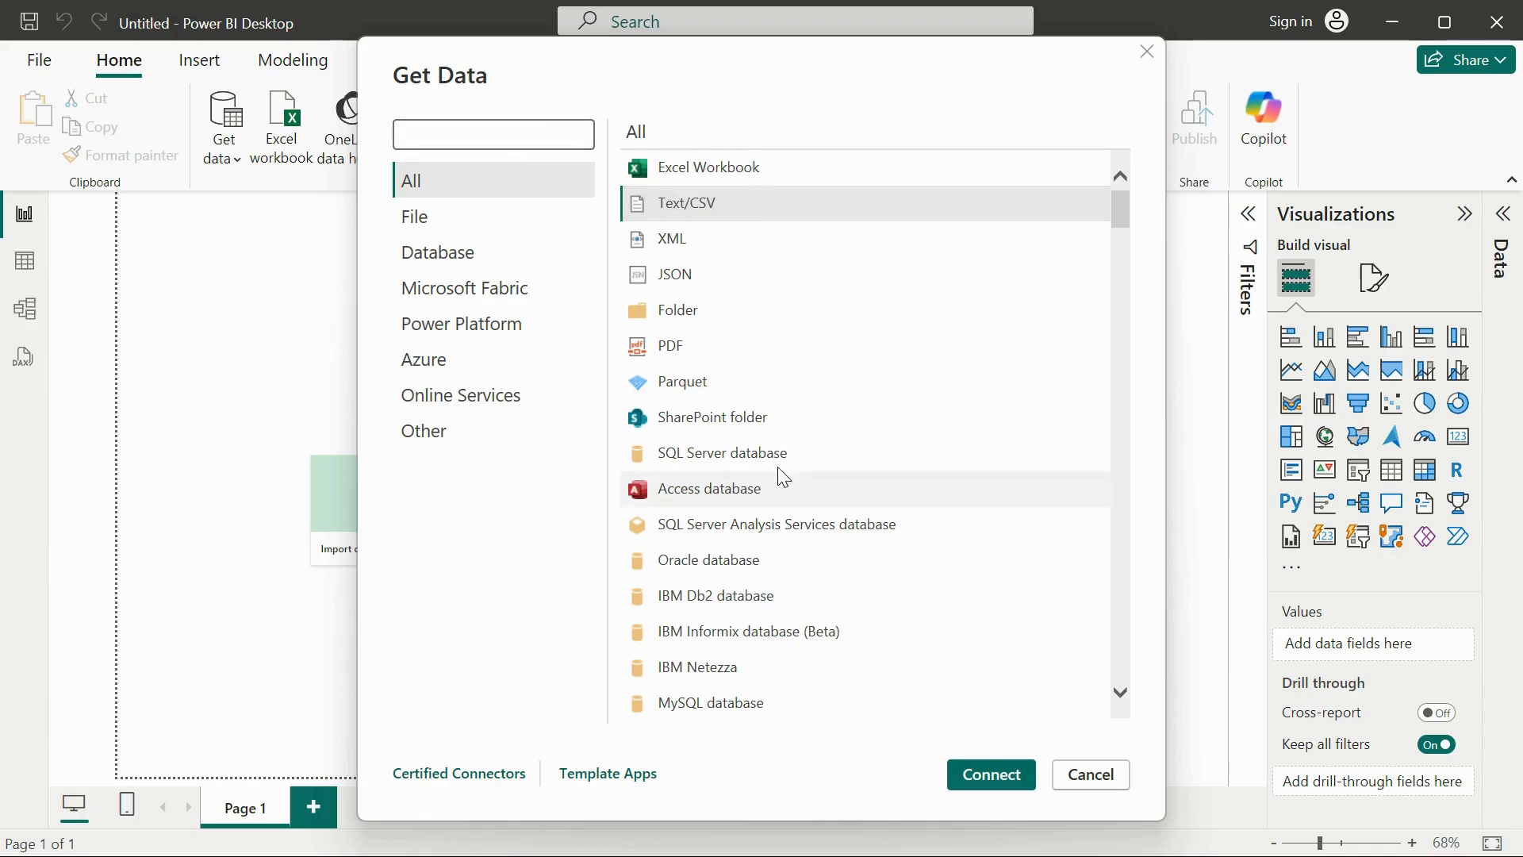
scroll(780, 468, down, 10)
scroll(780, 456, down, 5)
scroll(778, 444, up, 15)
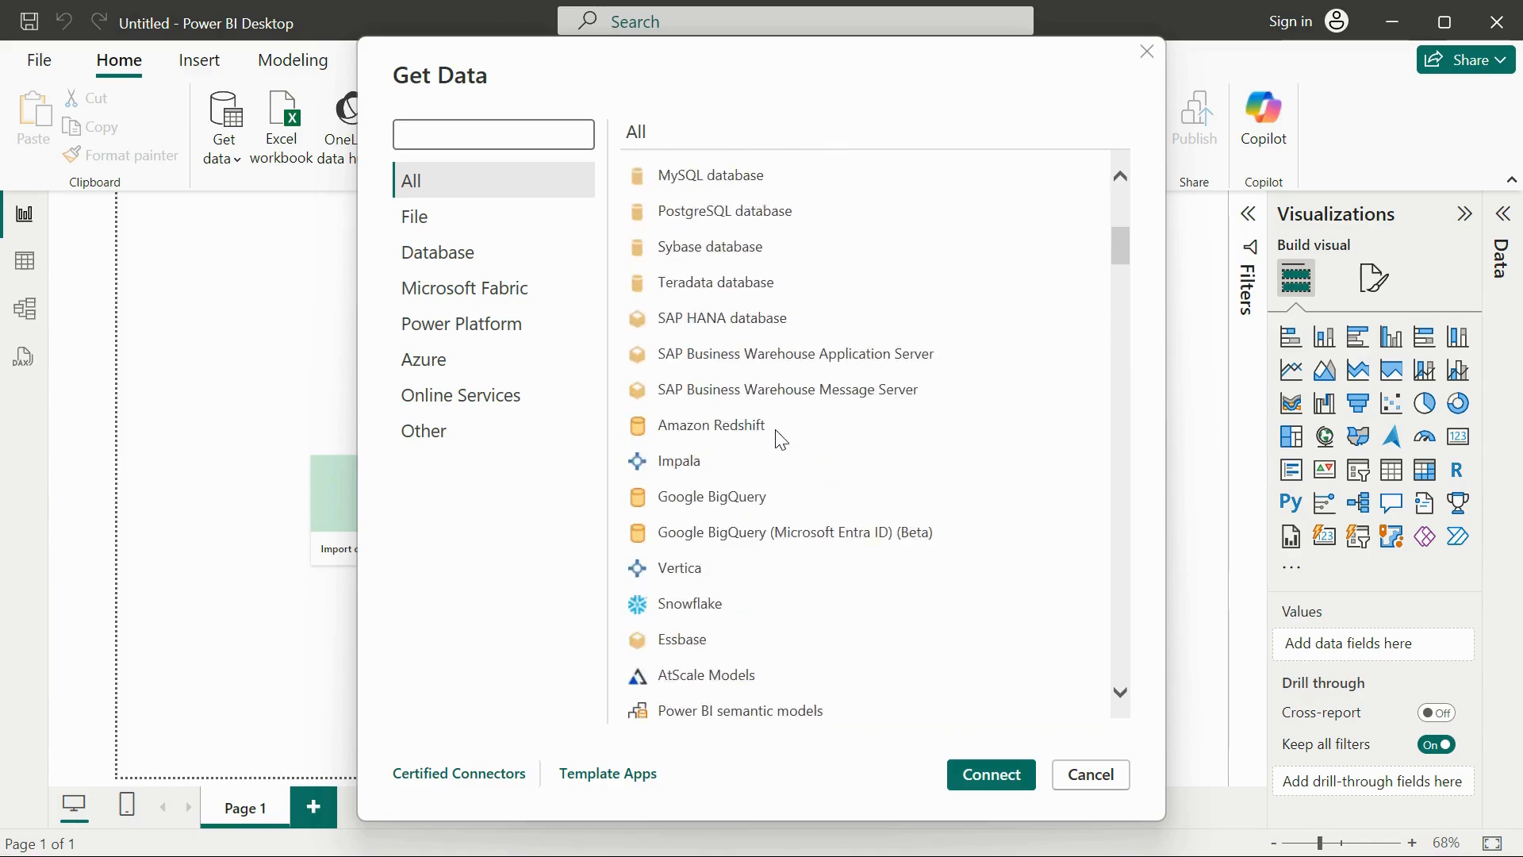
click(409, 125)
text(csv)
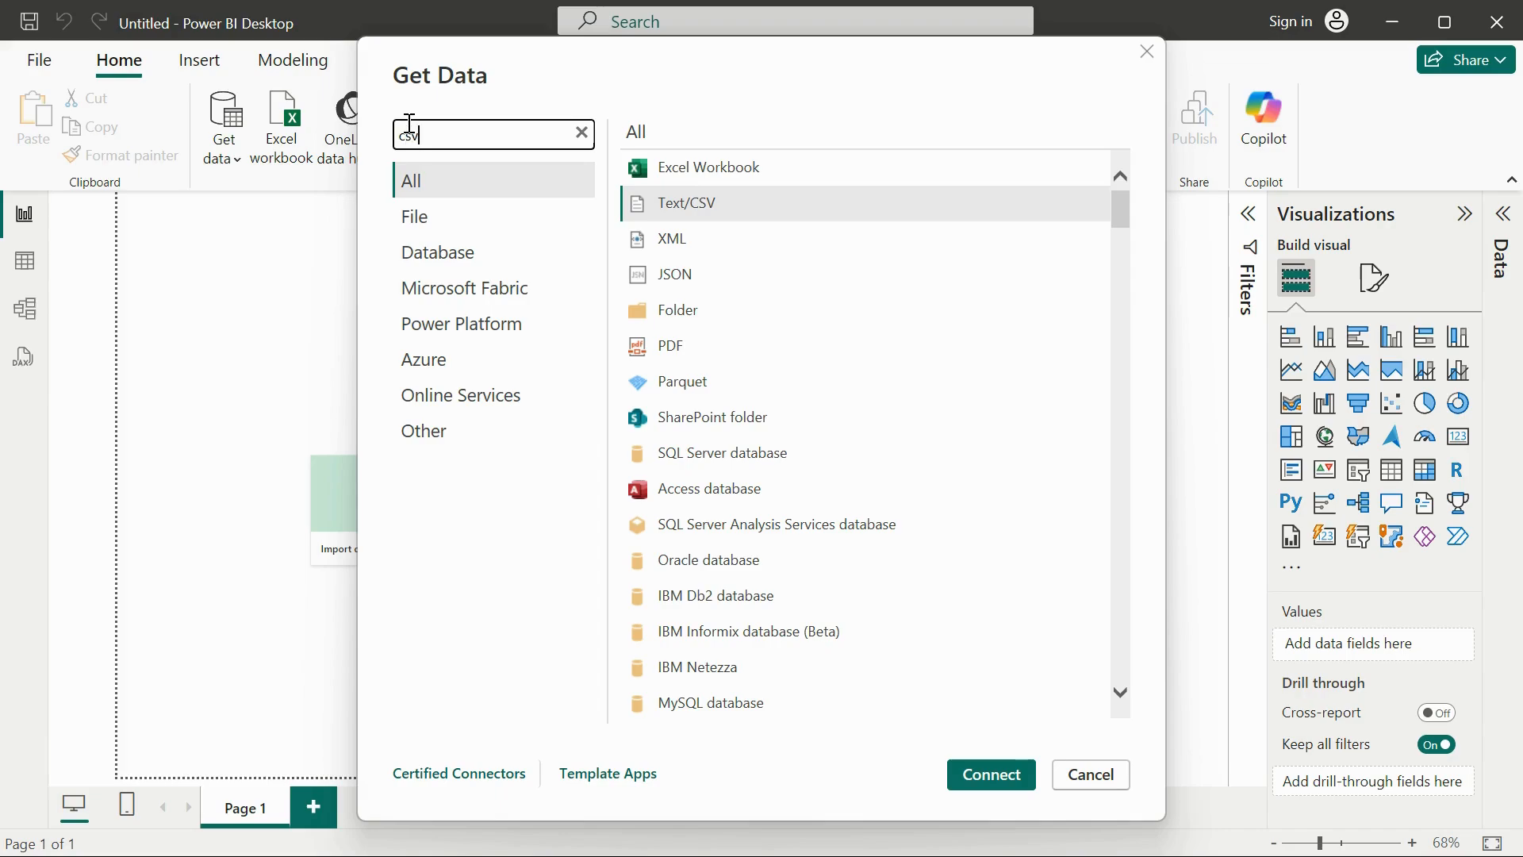
key(Escape)
click(282, 127)
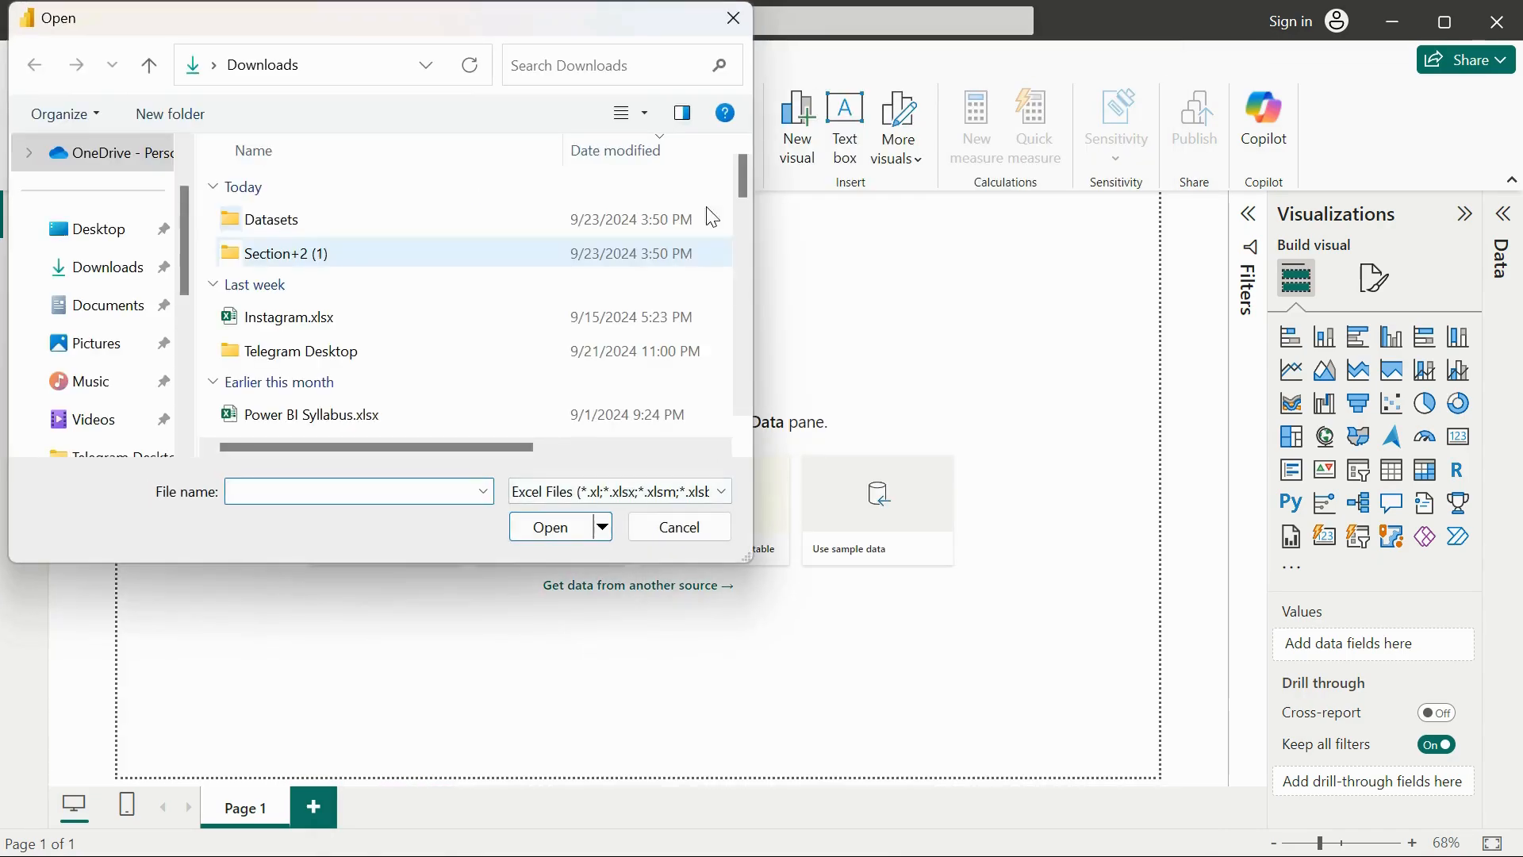
click(733, 17)
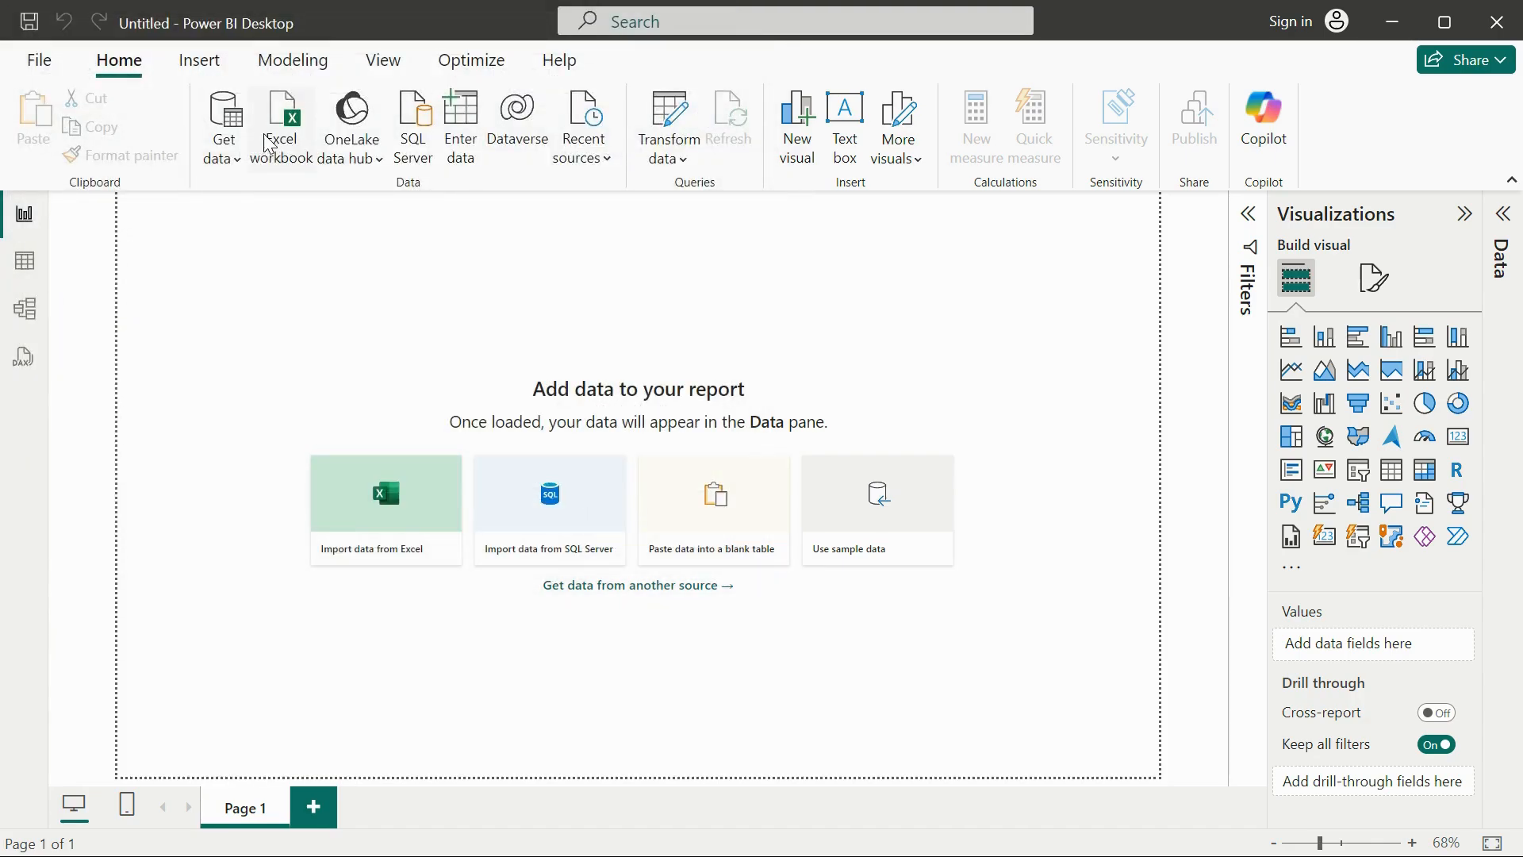
Reopen the Get Data sources and examine the File, Database, Microsoft Fabric and Power Platform categories.
click(225, 115)
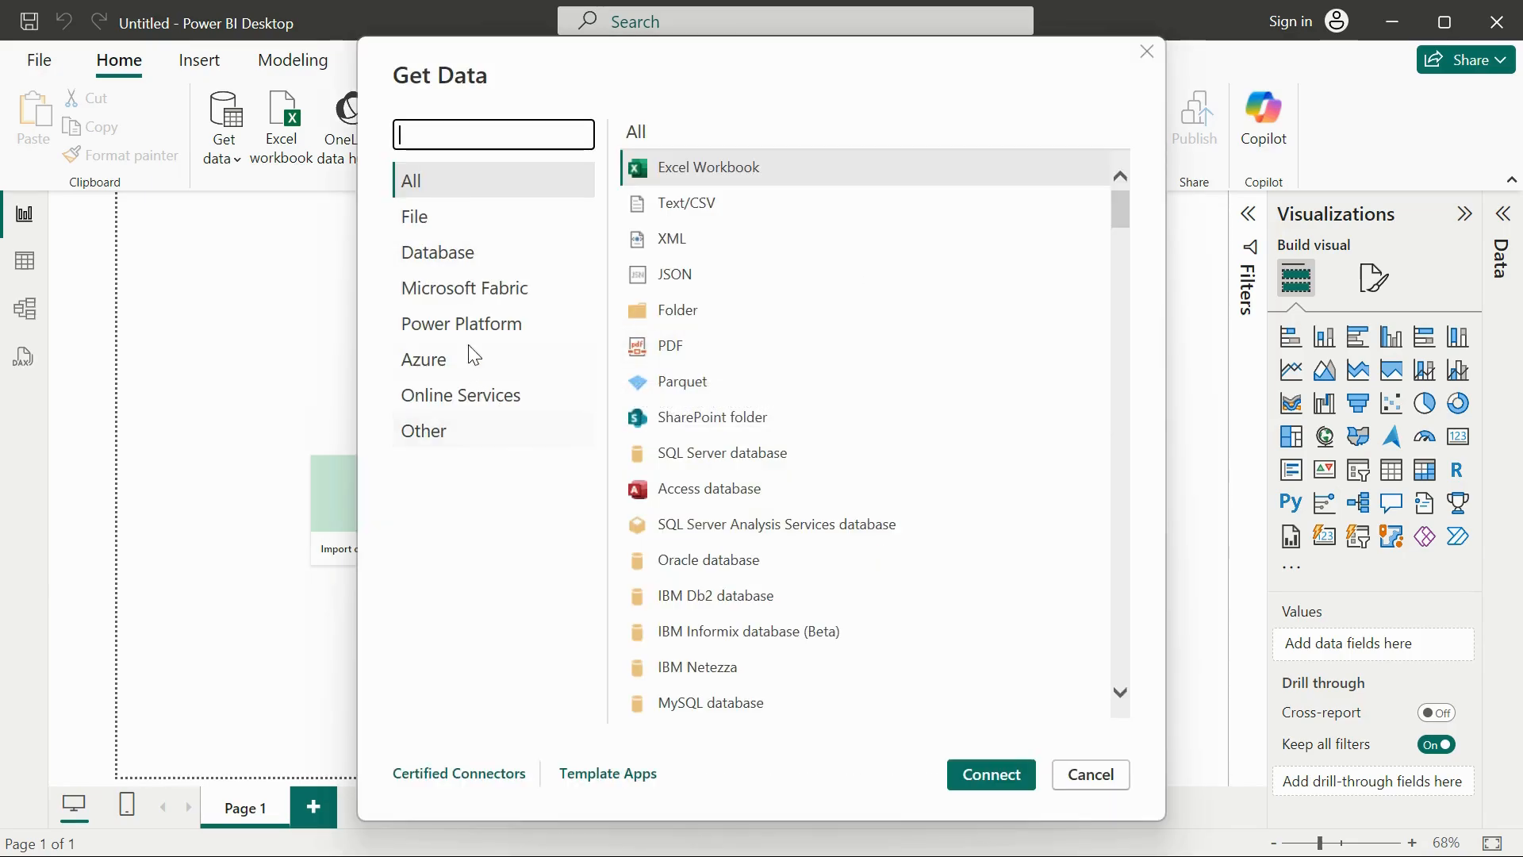
click(459, 218)
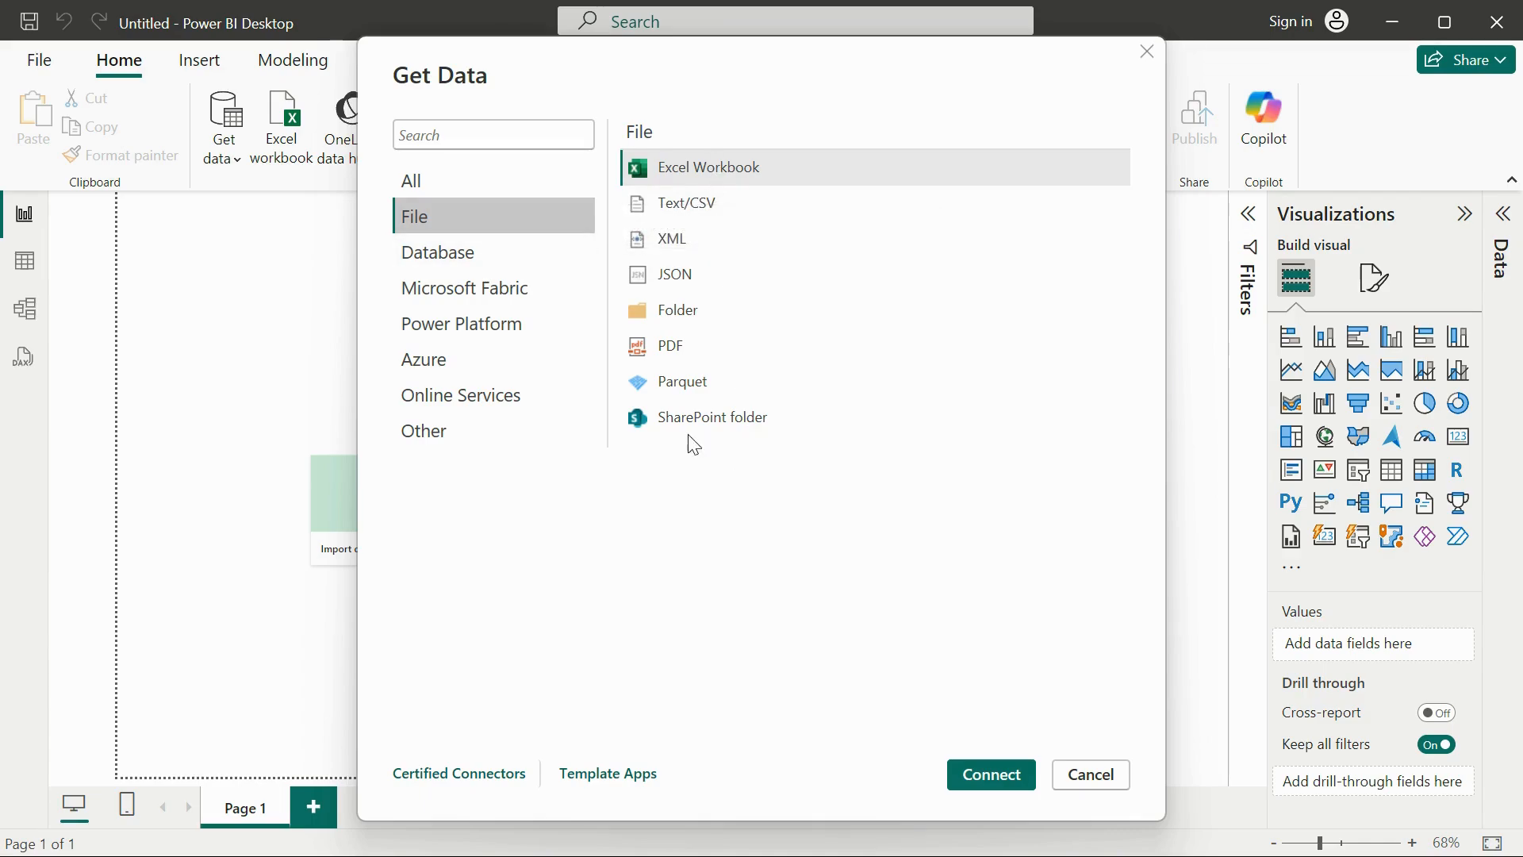
click(443, 253)
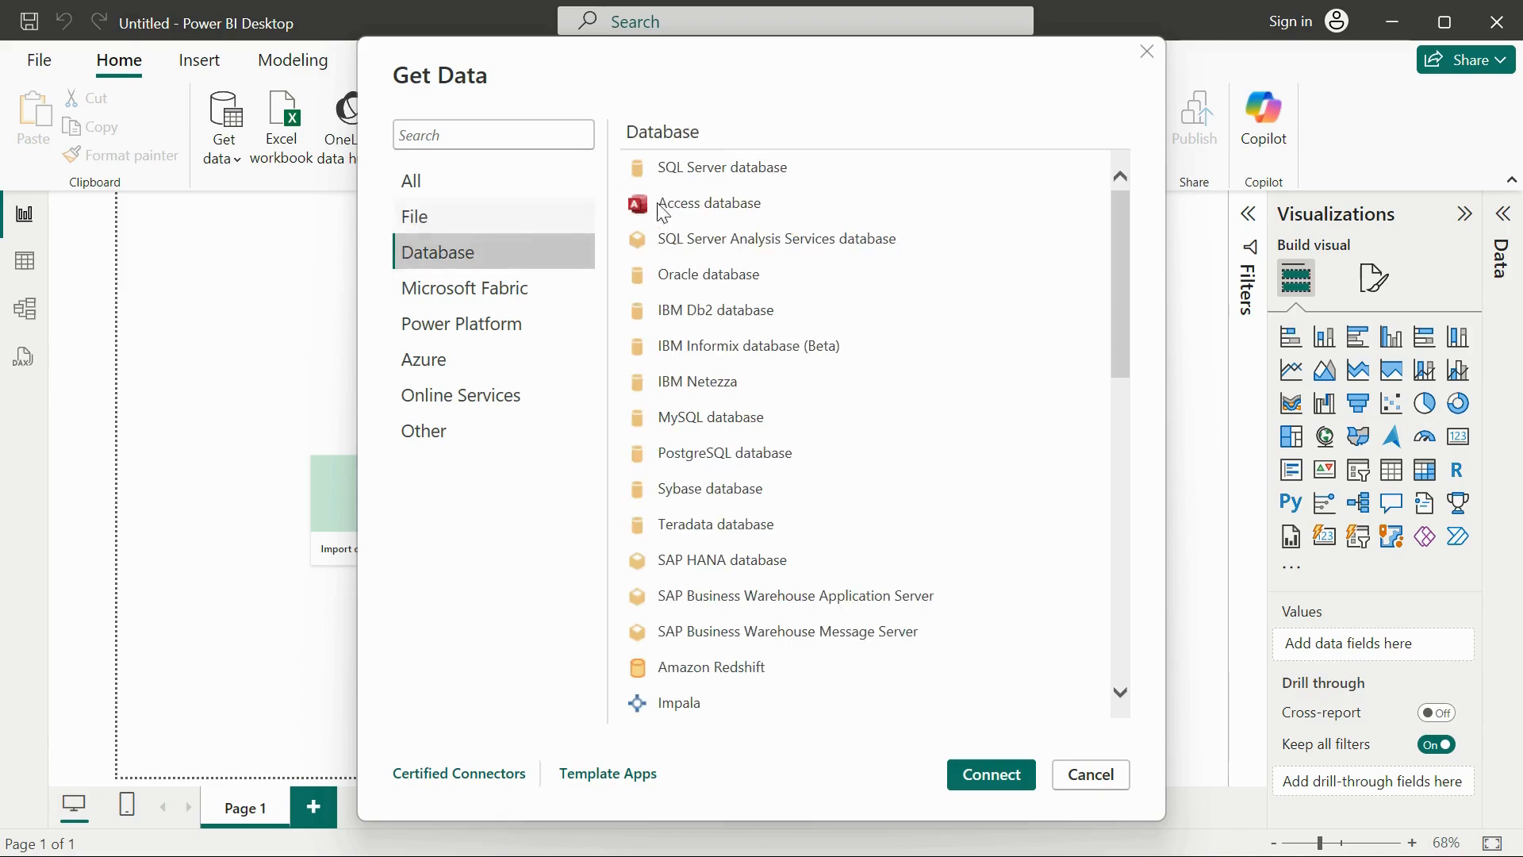
scroll(713, 555, down, 5)
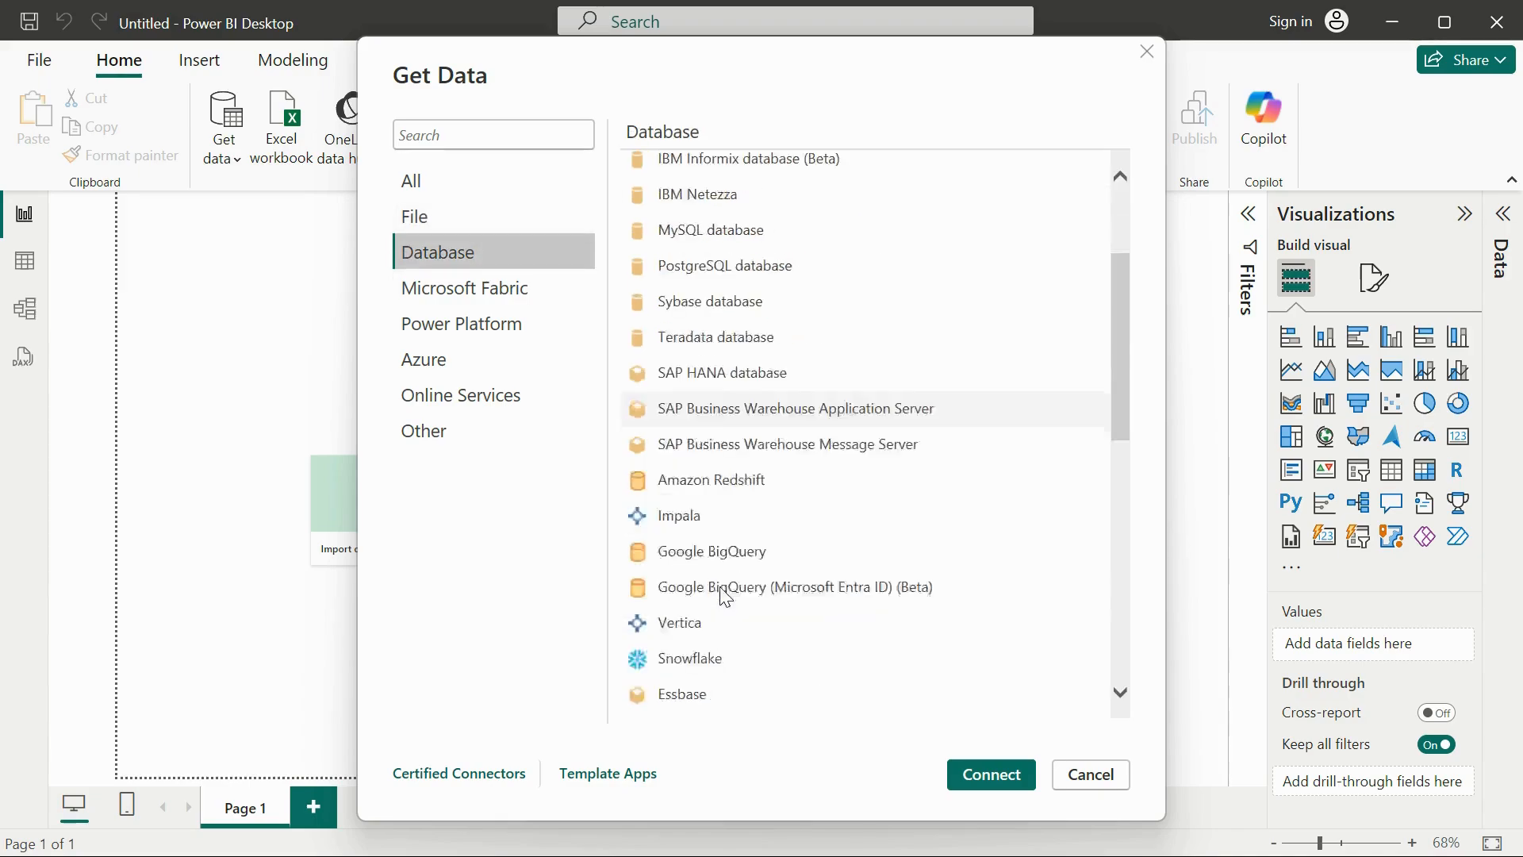
click(499, 290)
click(530, 327)
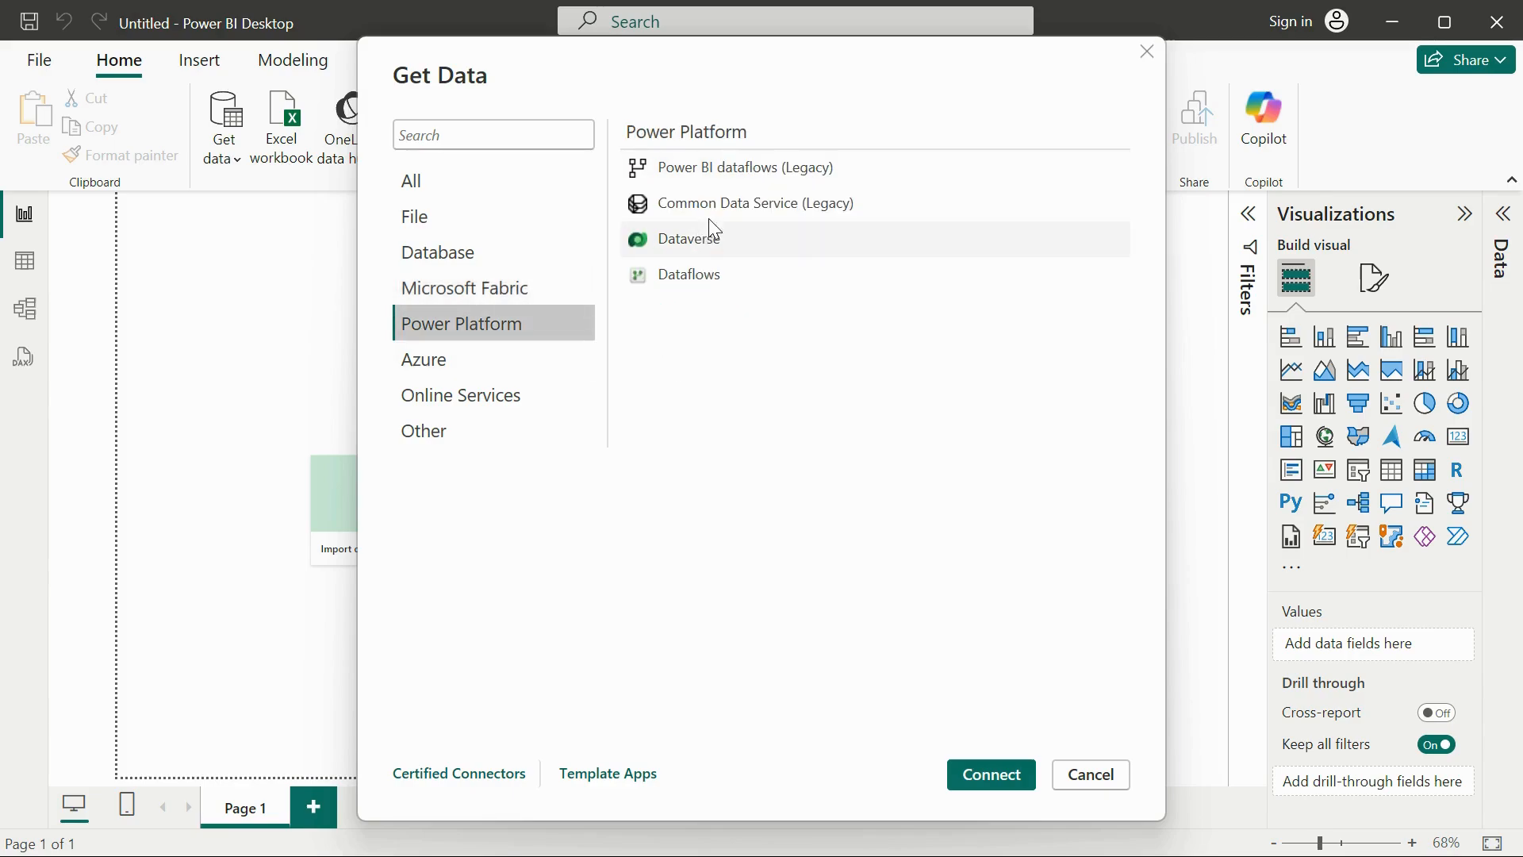
Examine the data sources offered in the Azure, Online Services and Other categories.
click(438, 364)
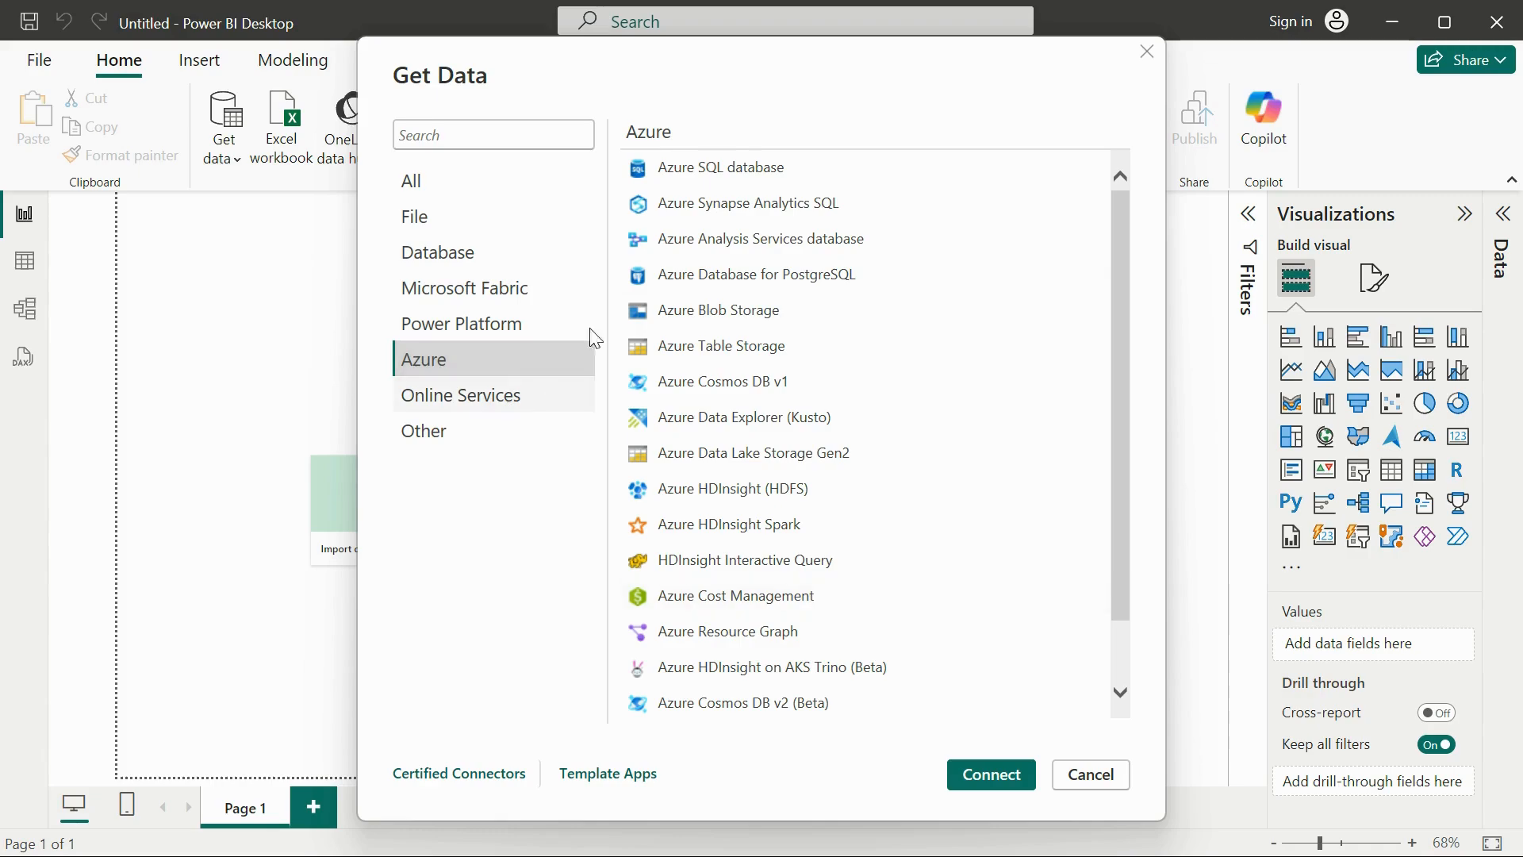
click(533, 392)
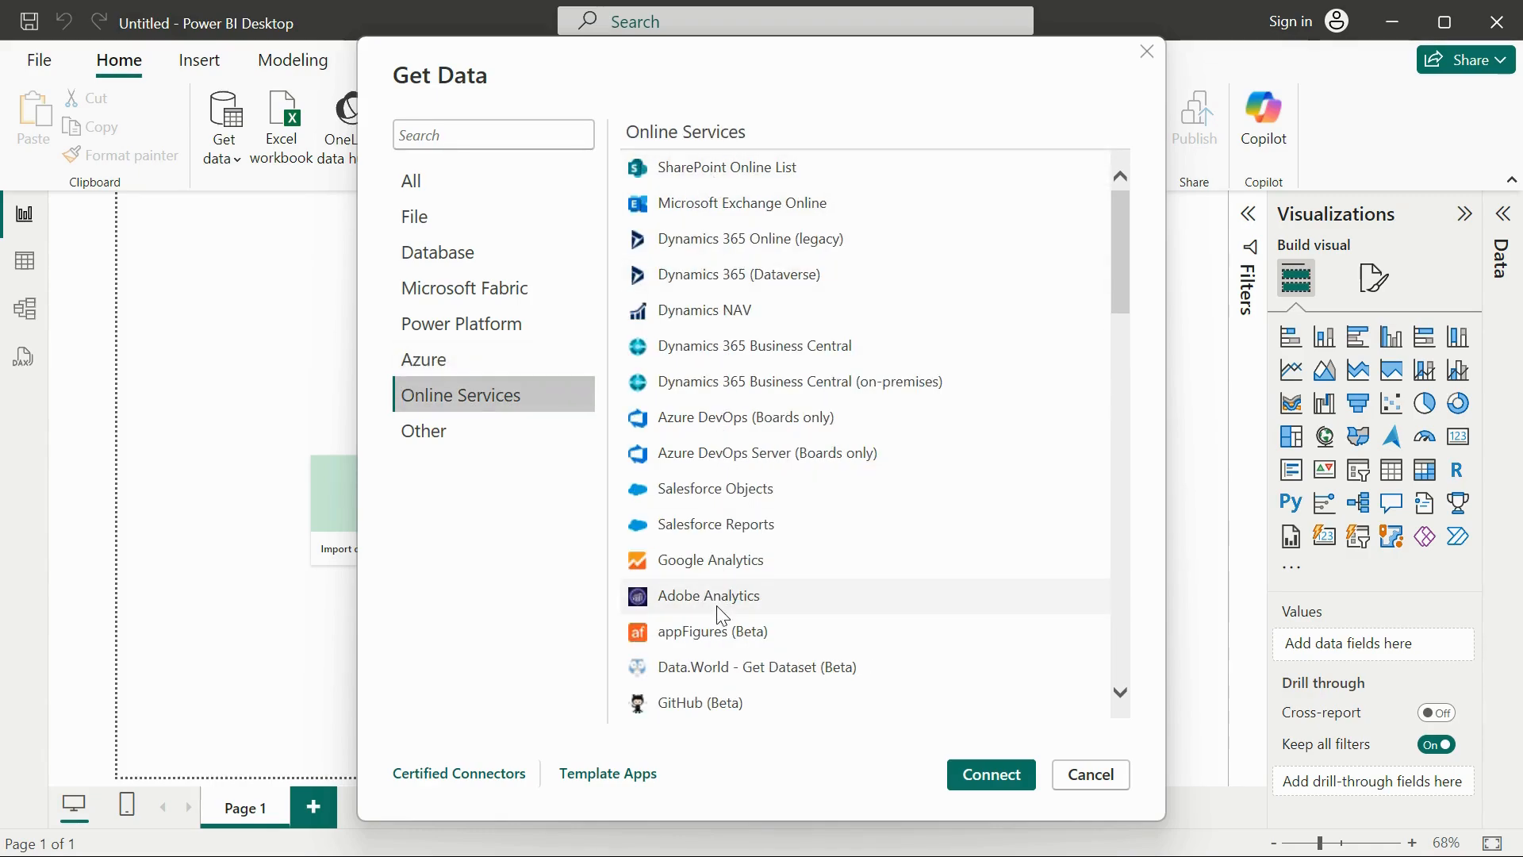
scroll(718, 607, down, 2)
scroll(718, 607, down, 3)
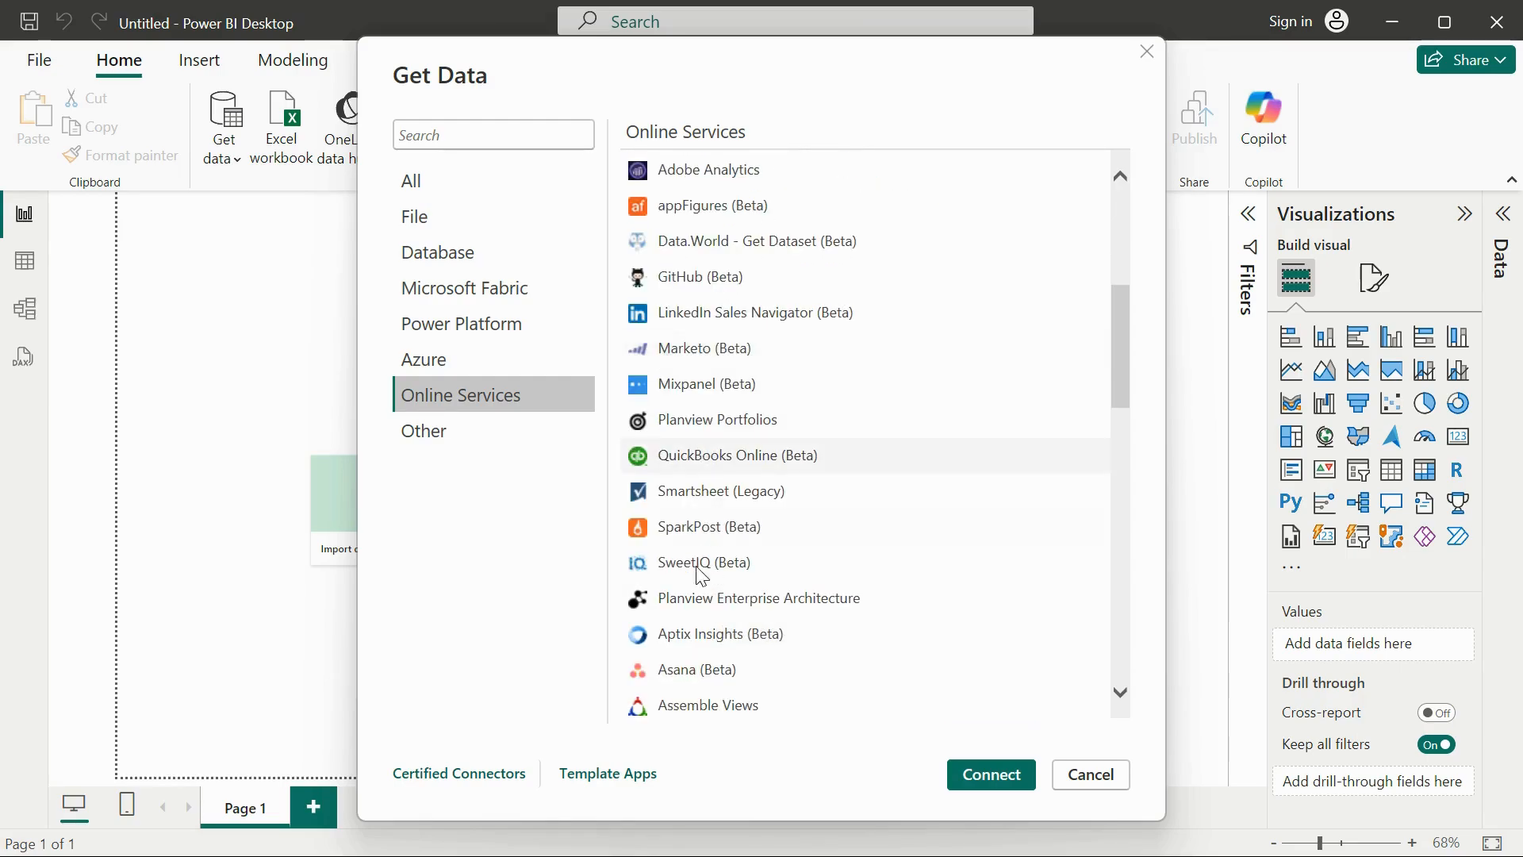
click(495, 417)
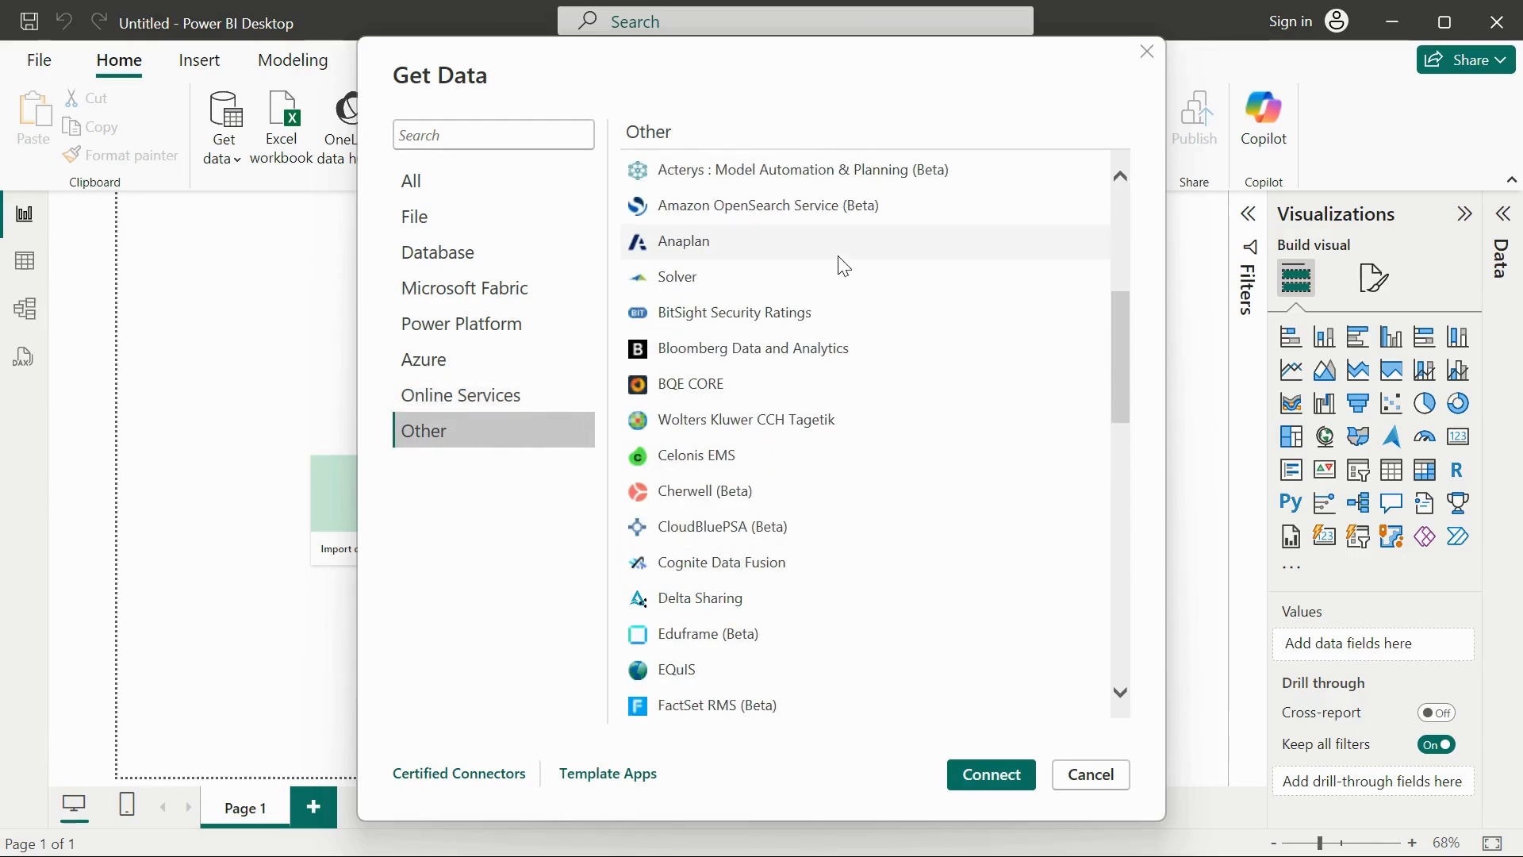
scroll(809, 678, down, 6)
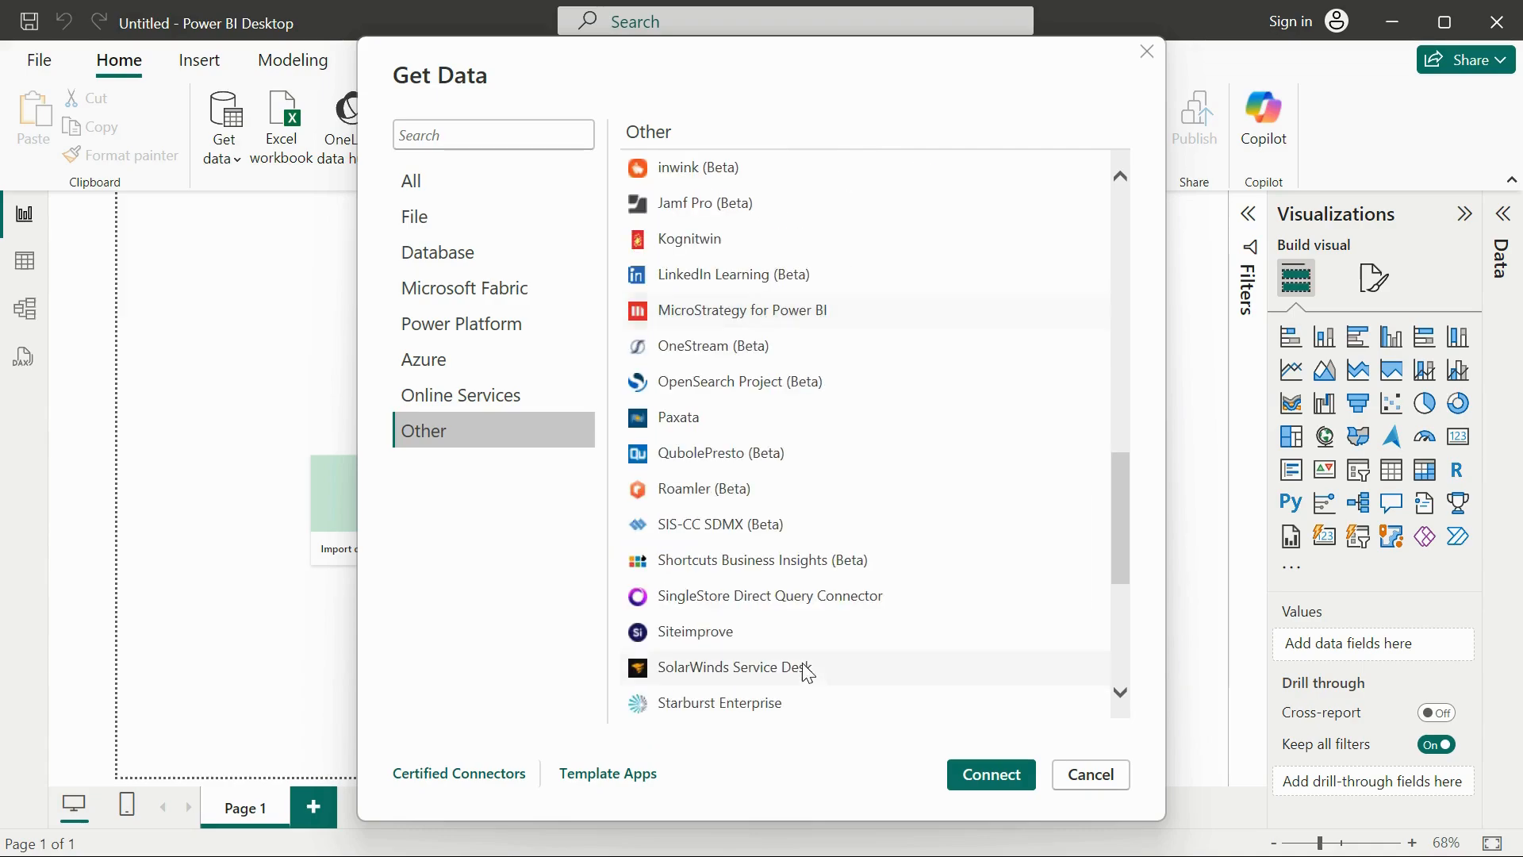
scroll(826, 704, down, 4)
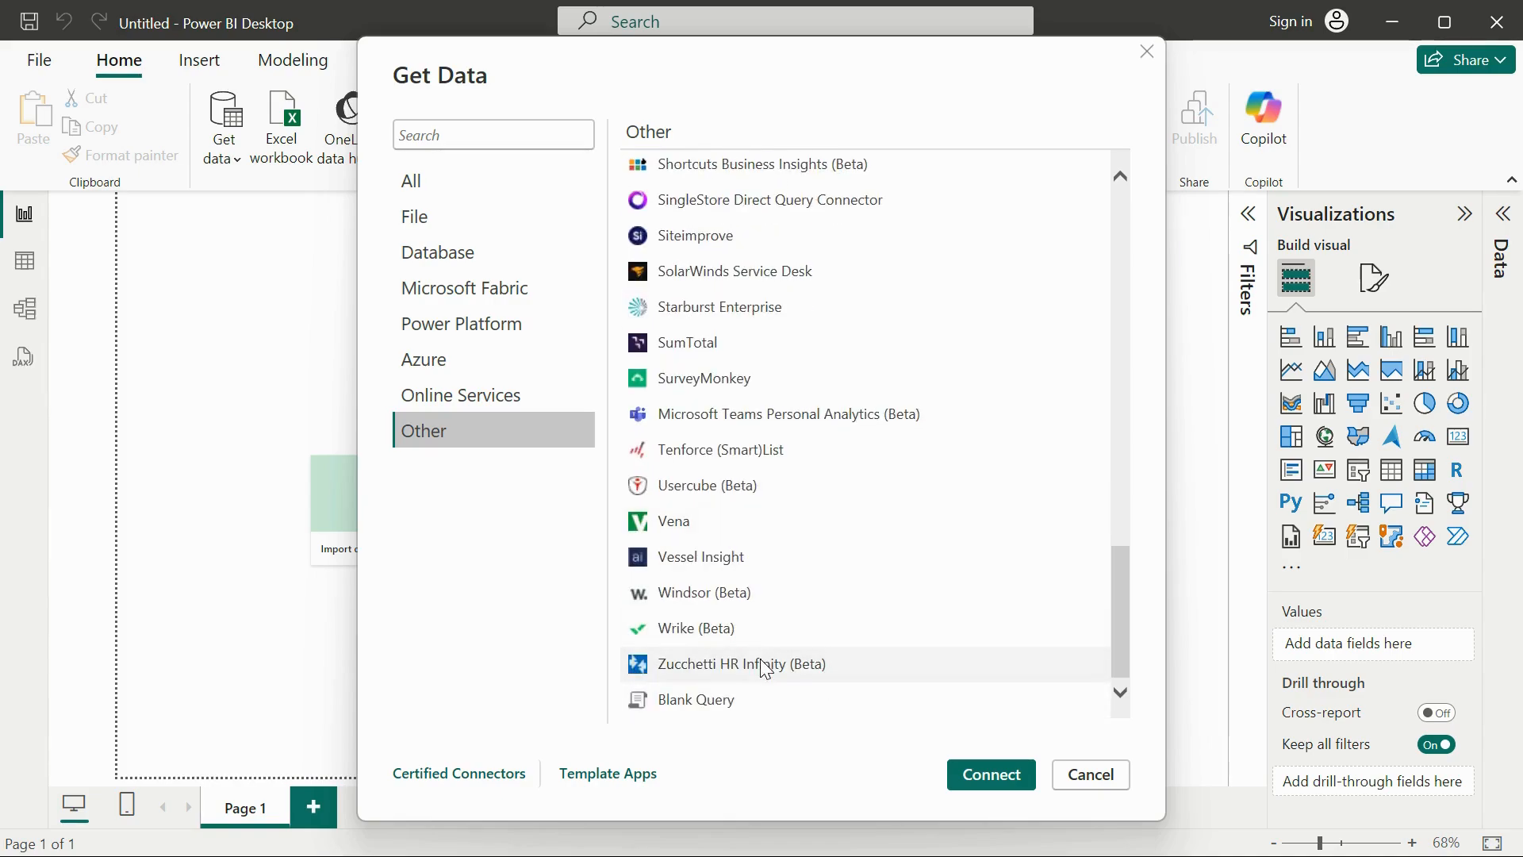
scroll(764, 669, up, 15)
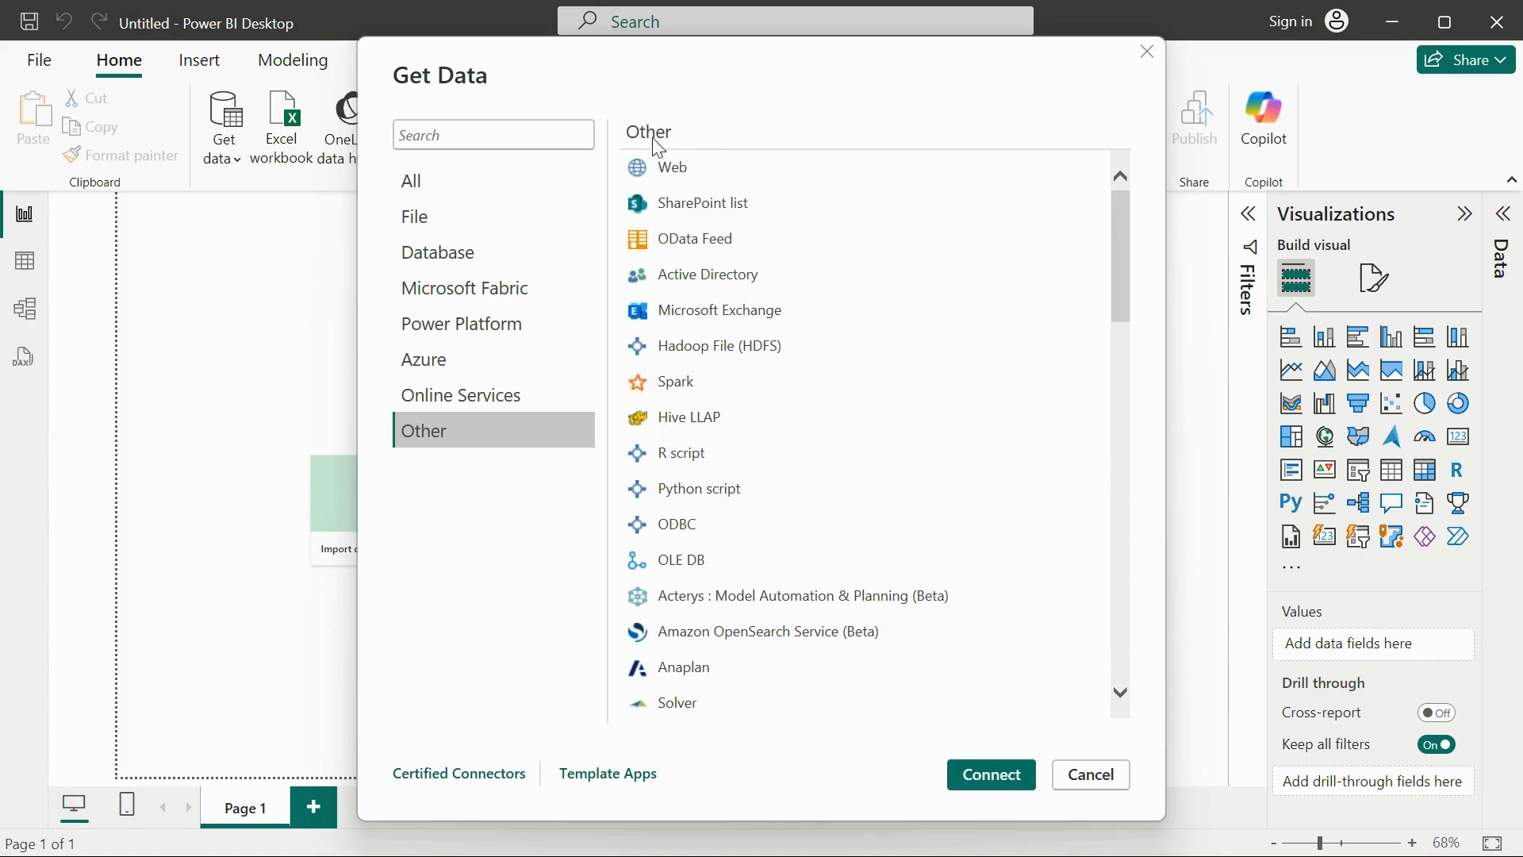
Connect to the Text/CSV source from all sources and open AmericaBankNew.csv from the Datasets folder in Downloads.
click(507, 176)
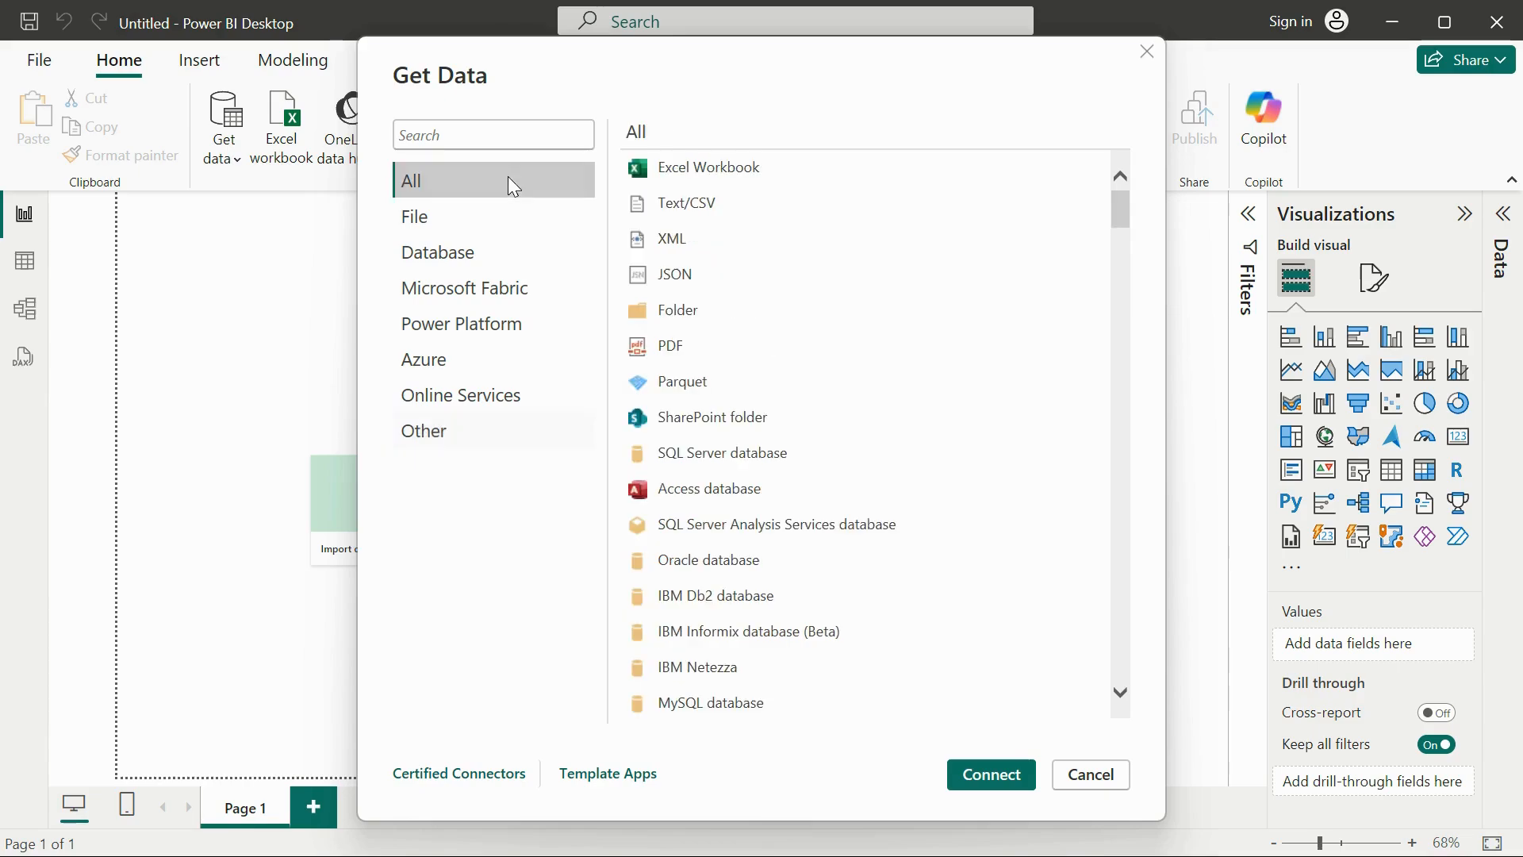
click(675, 211)
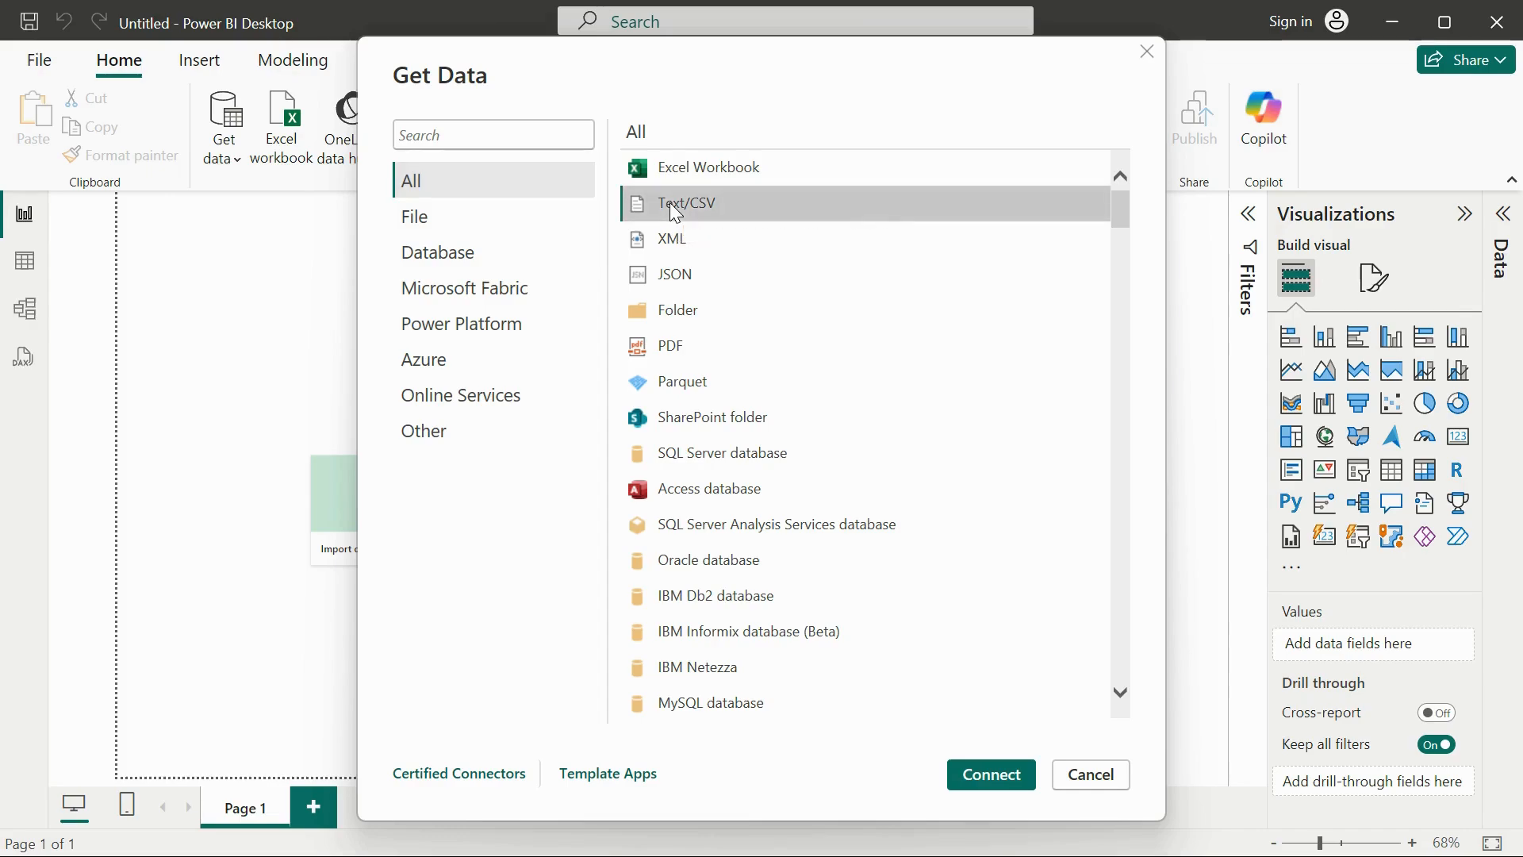
click(993, 764)
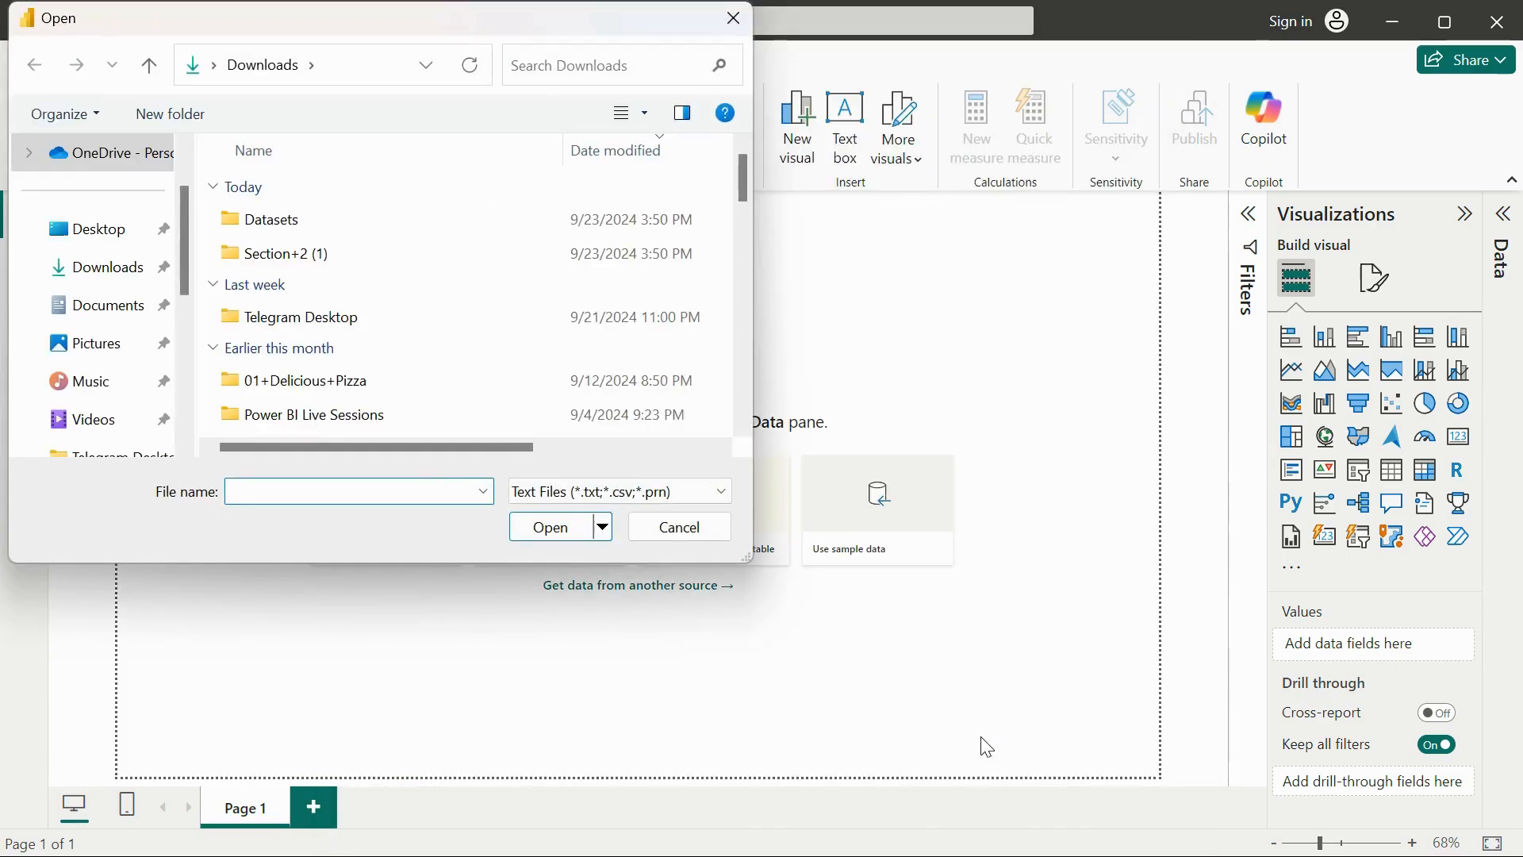
click(71, 265)
double_click(303, 229)
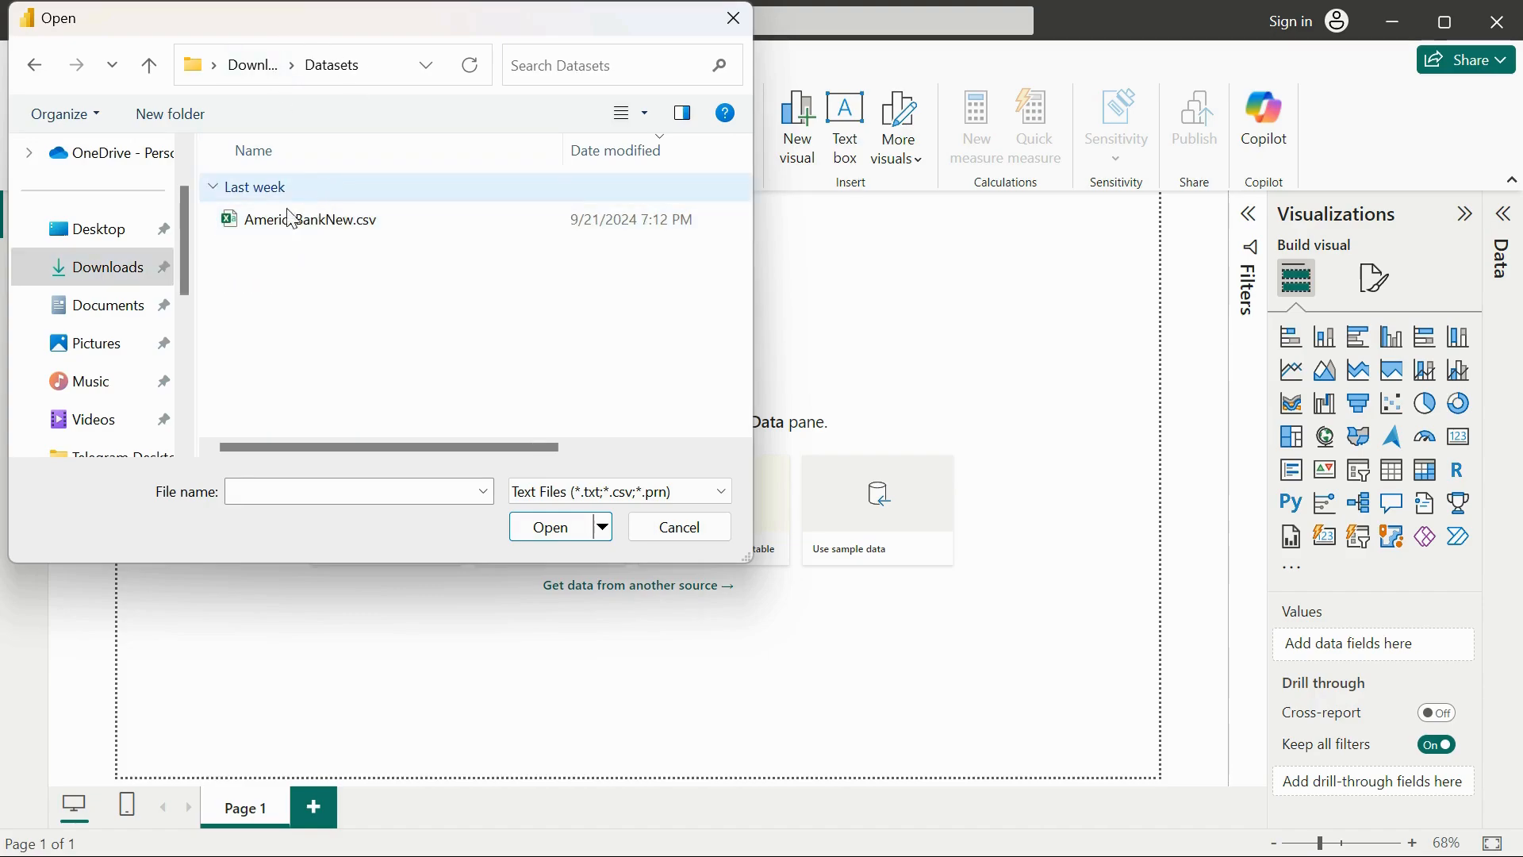
click(337, 228)
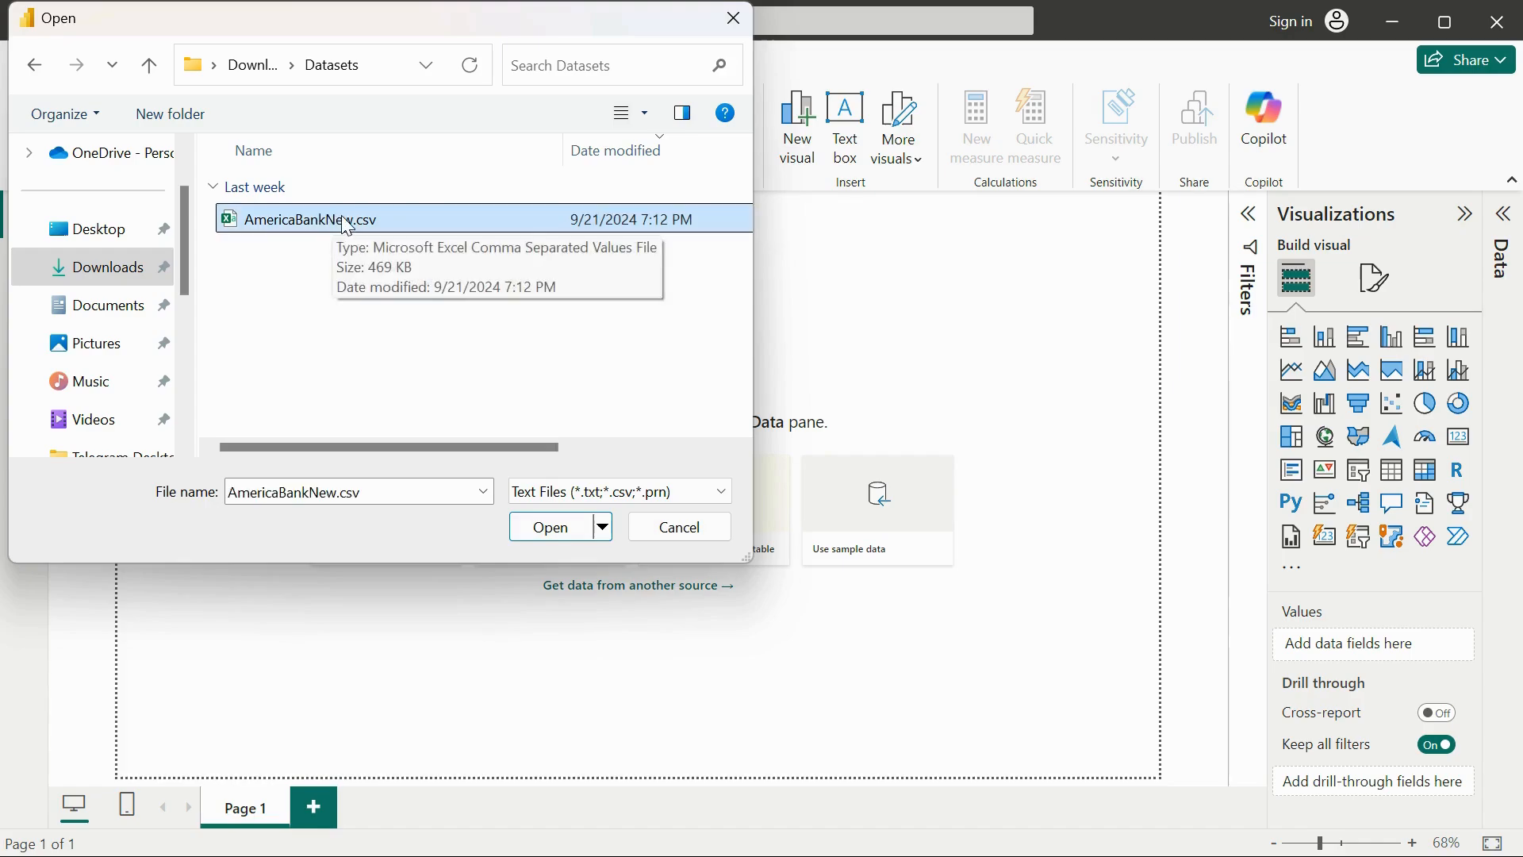
click(562, 529)
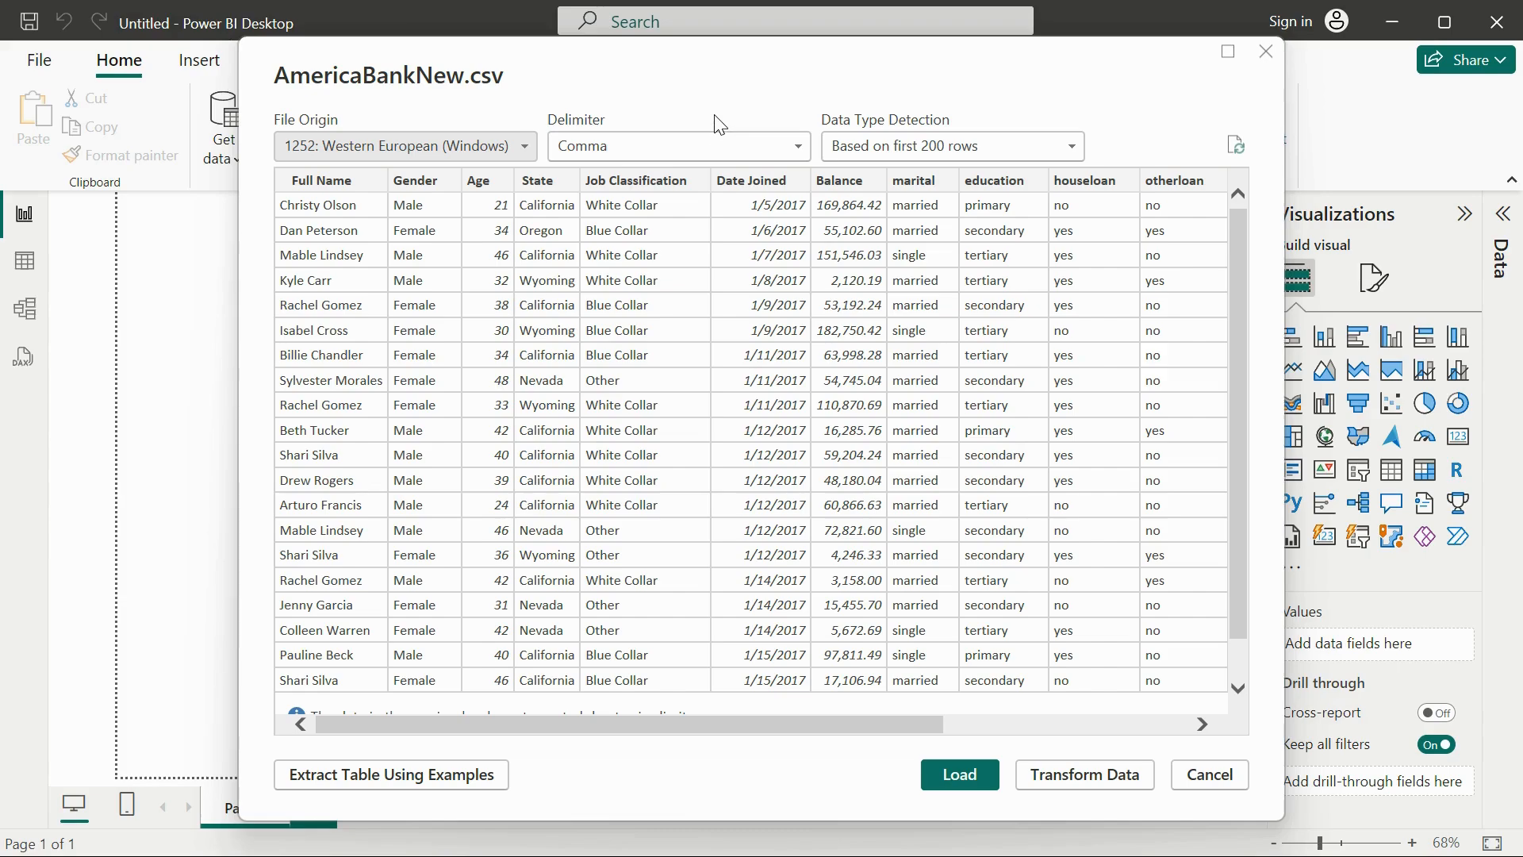
Examine the delimiter and data type detection options offered for AmericaBankNew.csv, keeping Comma and Based on first 200 rows.
click(707, 149)
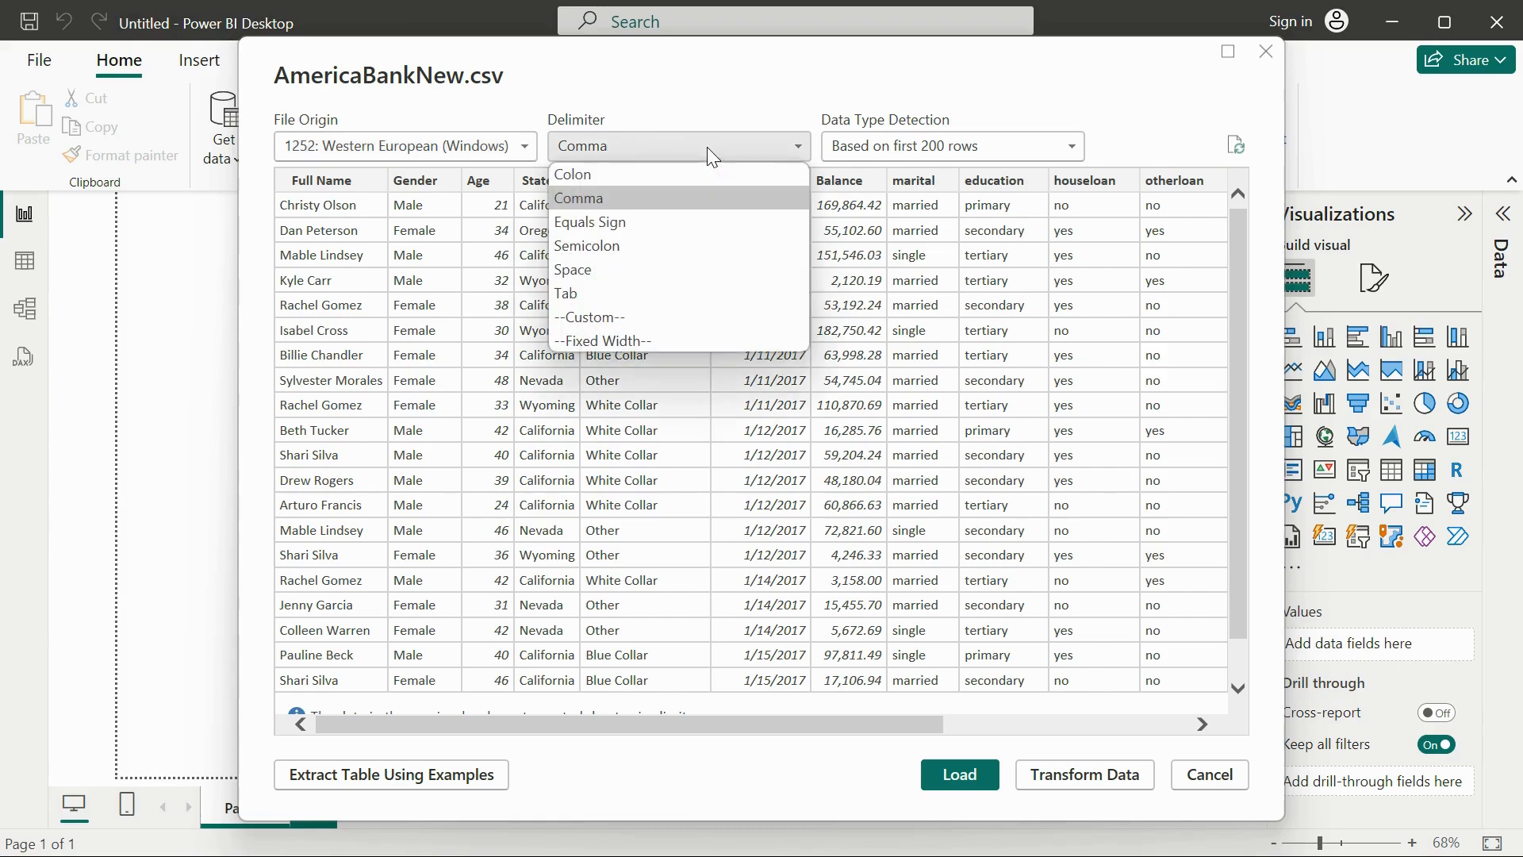
click(706, 146)
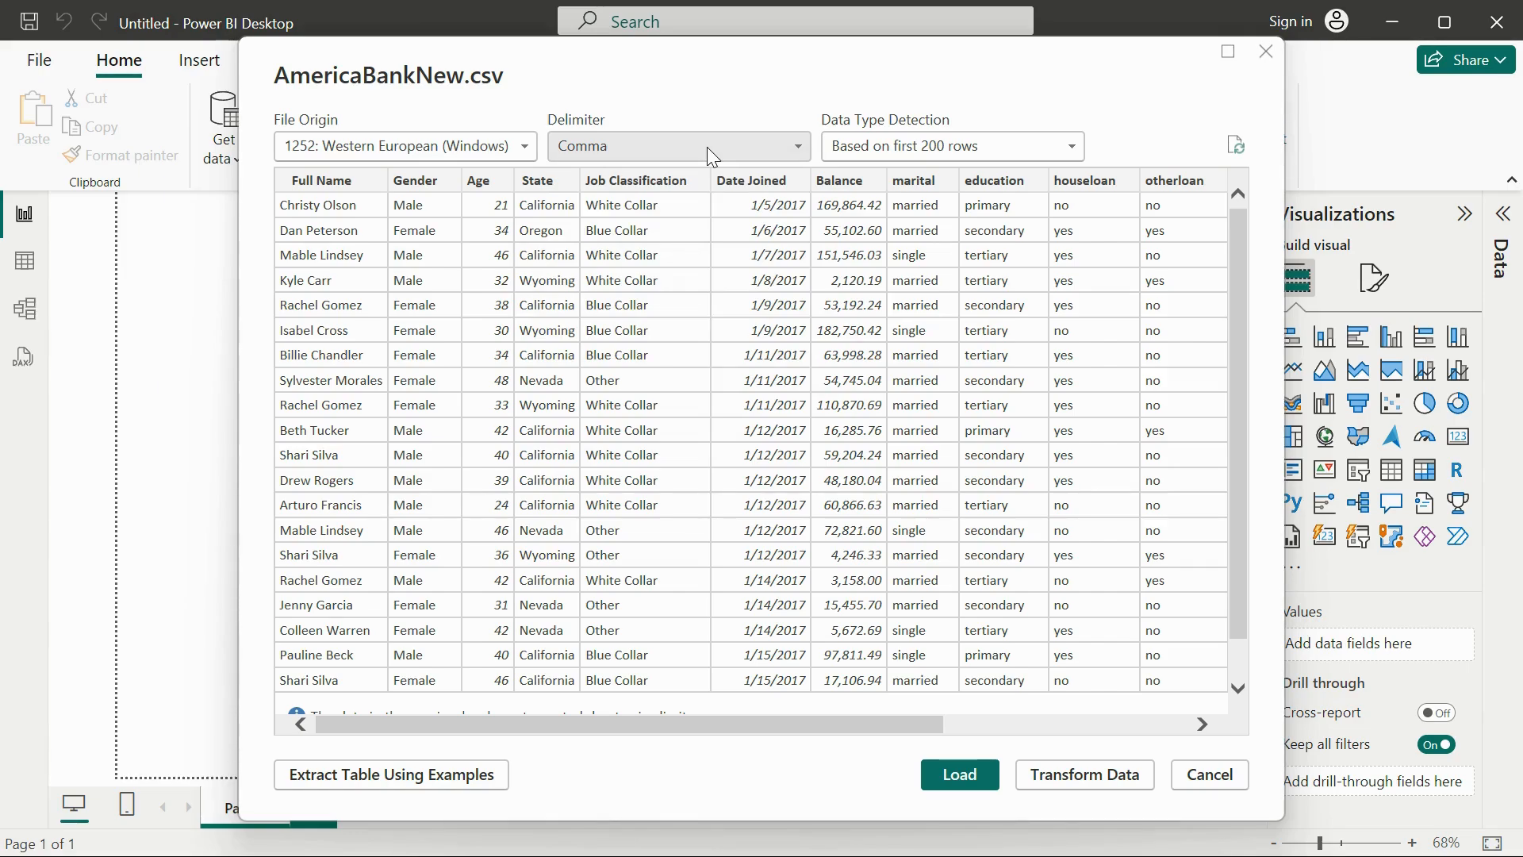
click(712, 147)
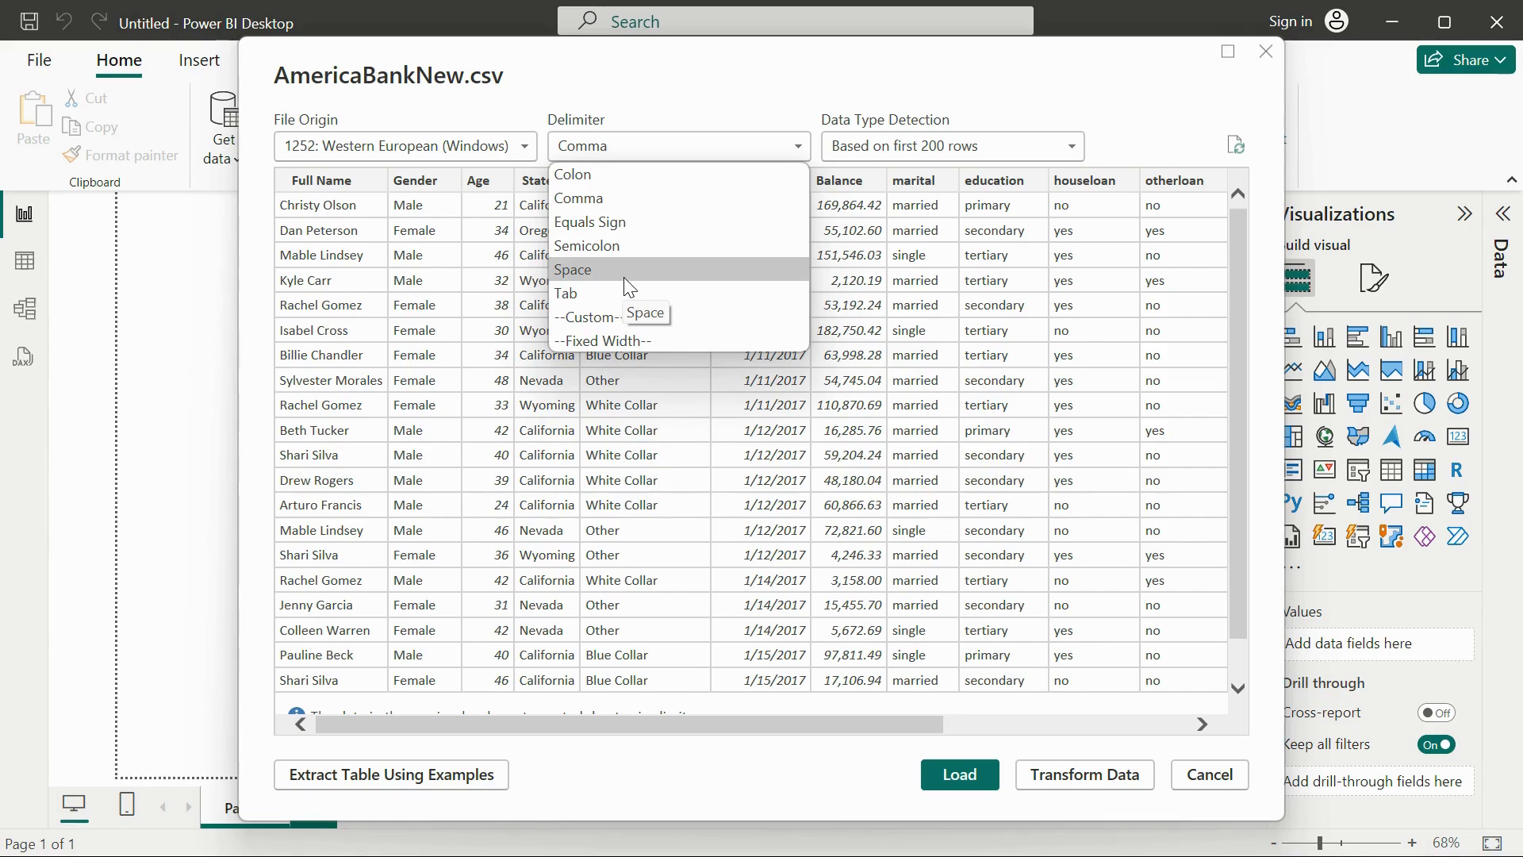
click(1021, 148)
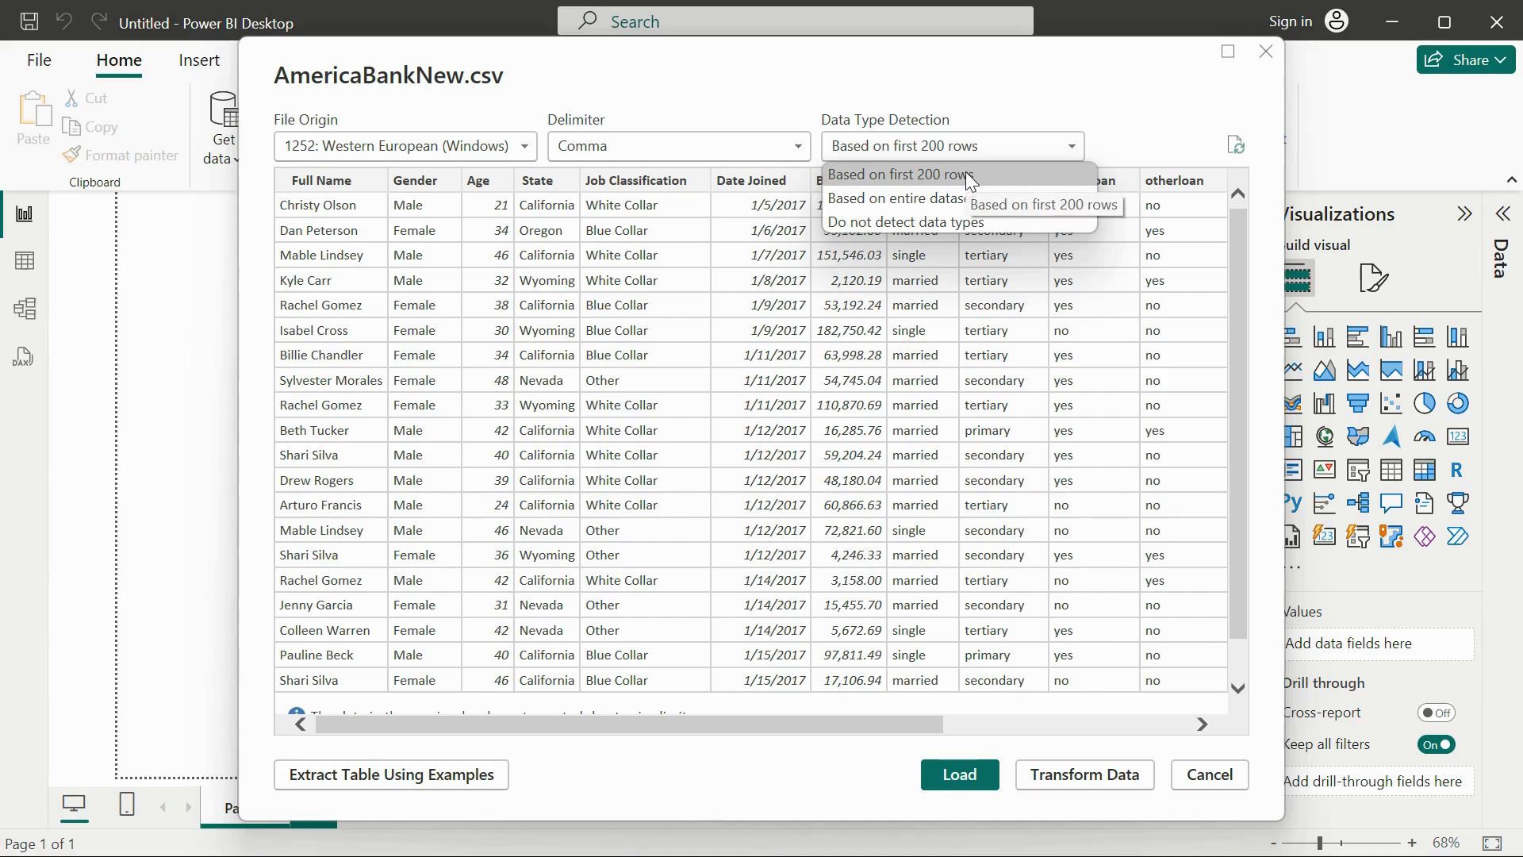
click(853, 102)
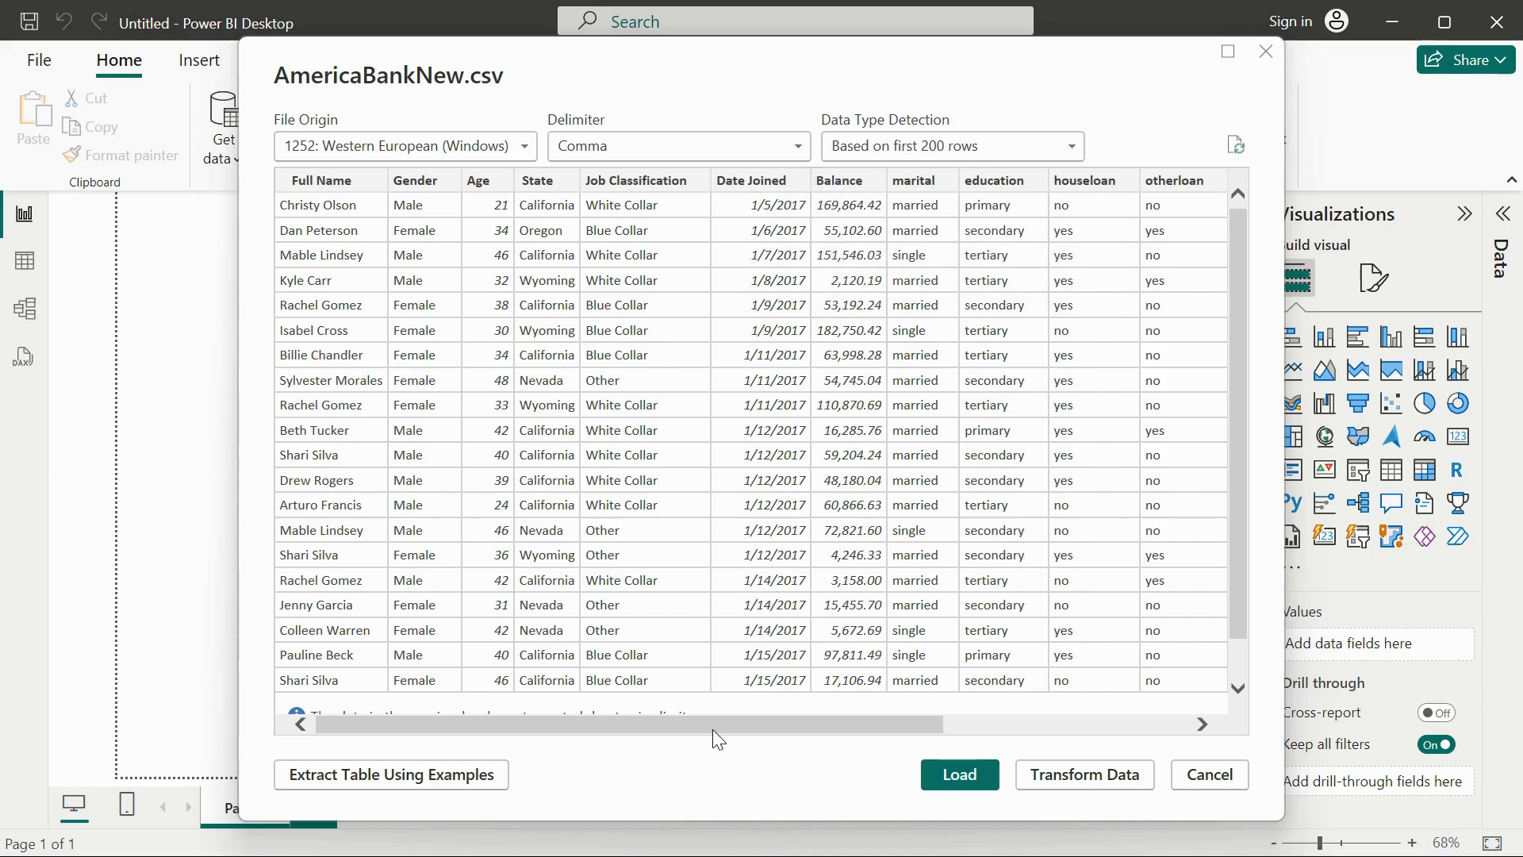
Look across the preview's columns and open the AmericaBankNew data in Power Query Editor for transformation.
drag(716, 717, 620, 752)
mouse_move(841, 720)
mouse_down()
mouse_move(1132, 734)
mouse_move(823, 731)
mouse_up()
click(1058, 777)
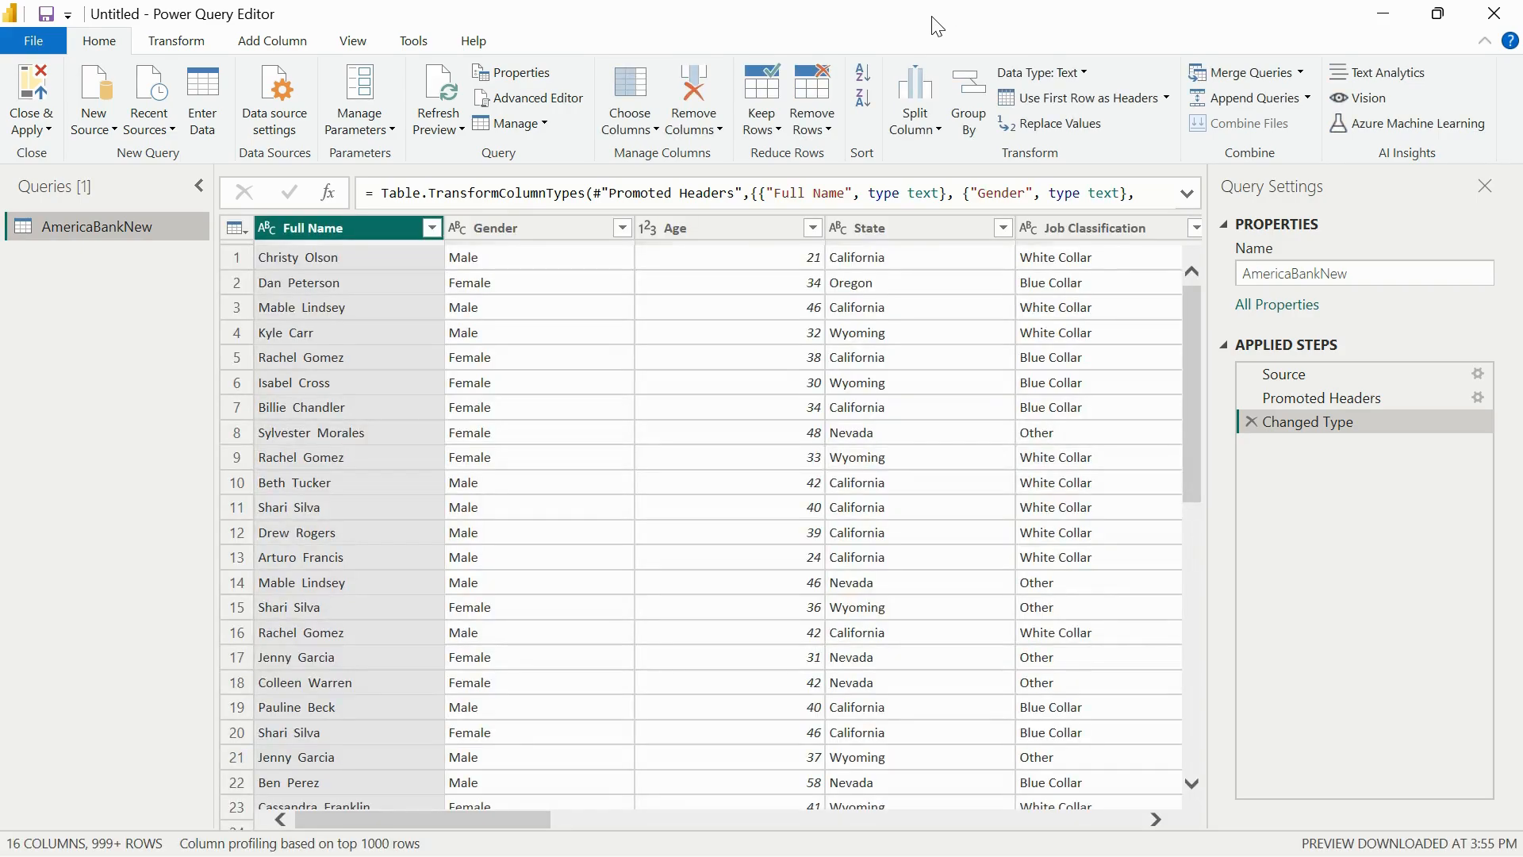
double_click(938, 26)
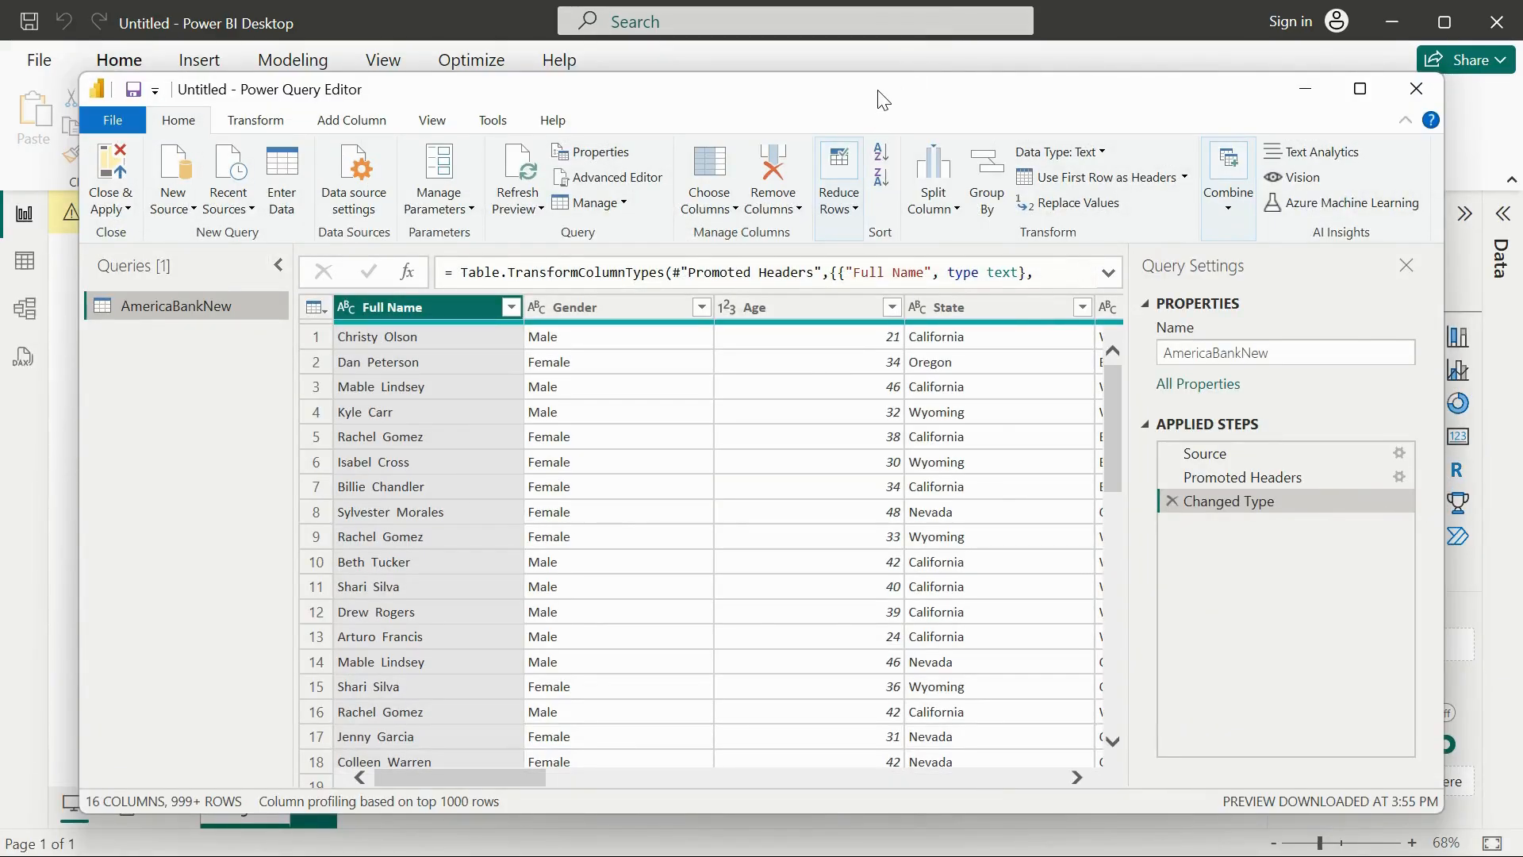
double_click(883, 89)
double_click(883, 26)
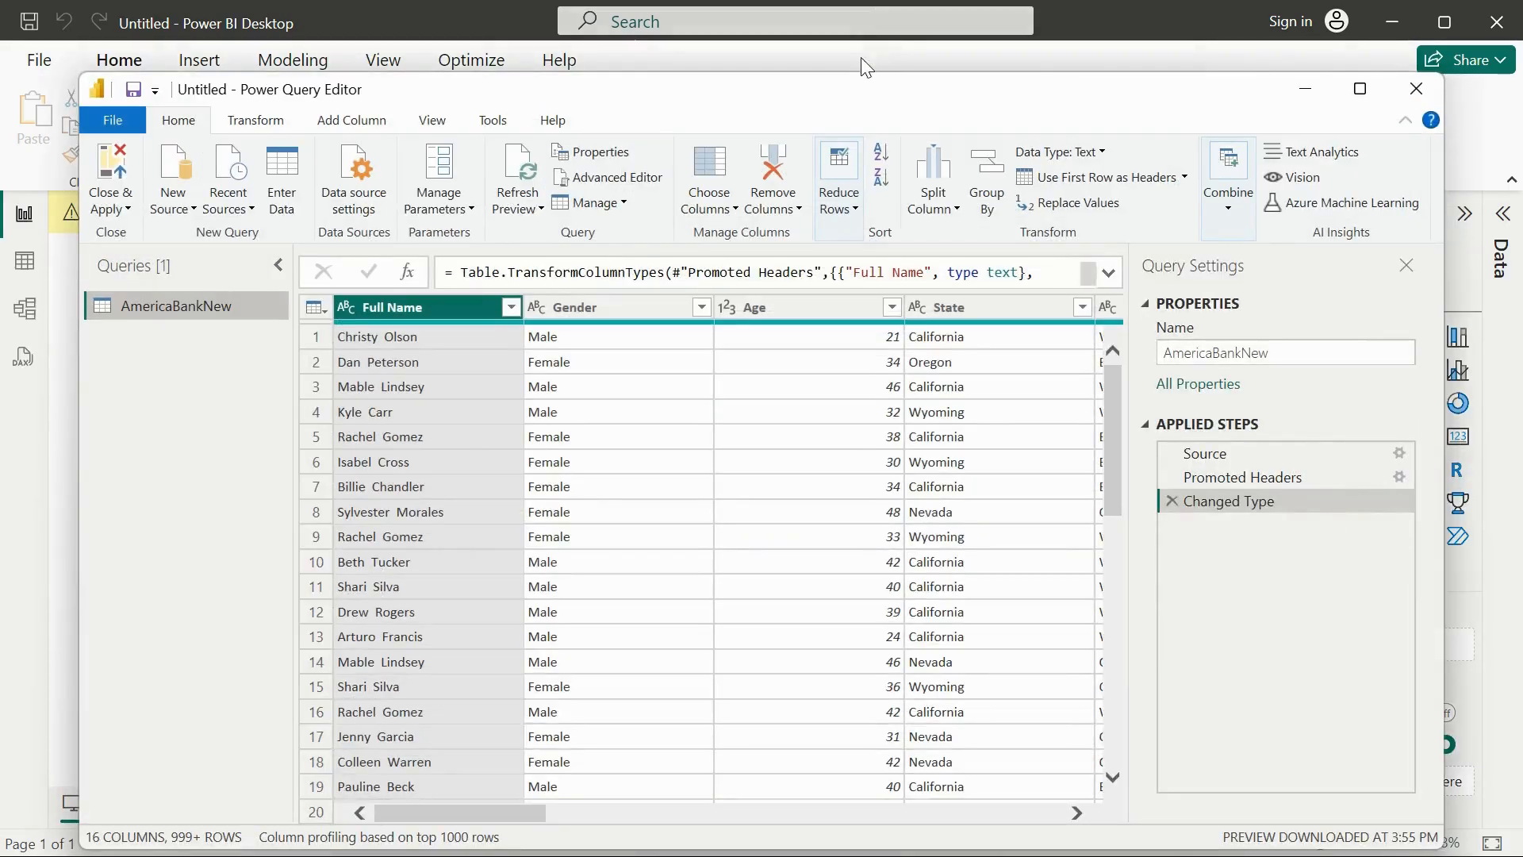
mouse_move(853, 103)
mouse_down()
mouse_move(842, 463)
mouse_move(845, 76)
mouse_up()
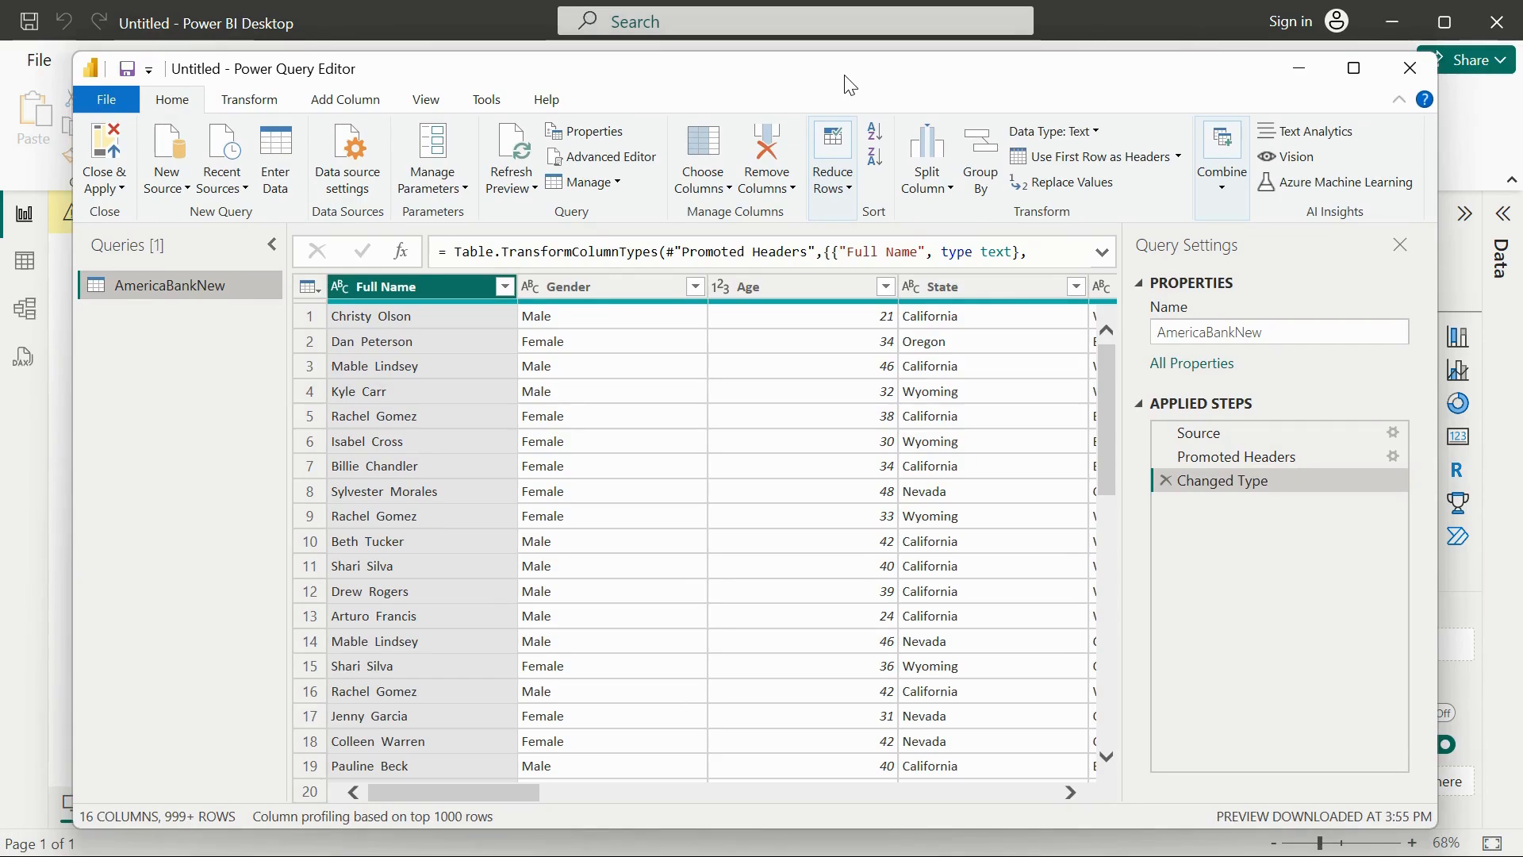
drag(848, 84, 831, 112)
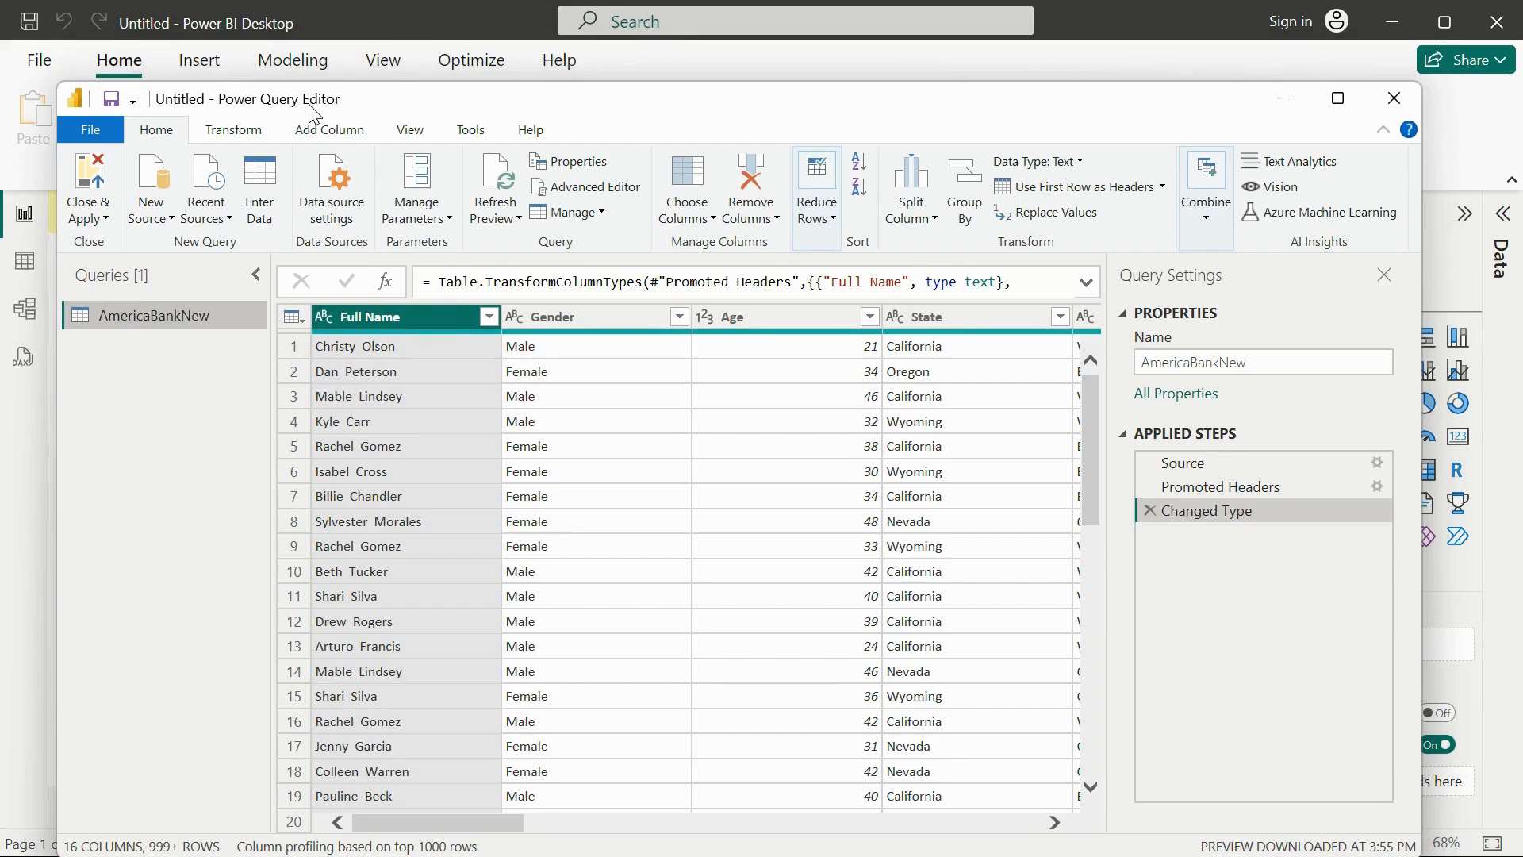
drag(361, 115, 356, 184)
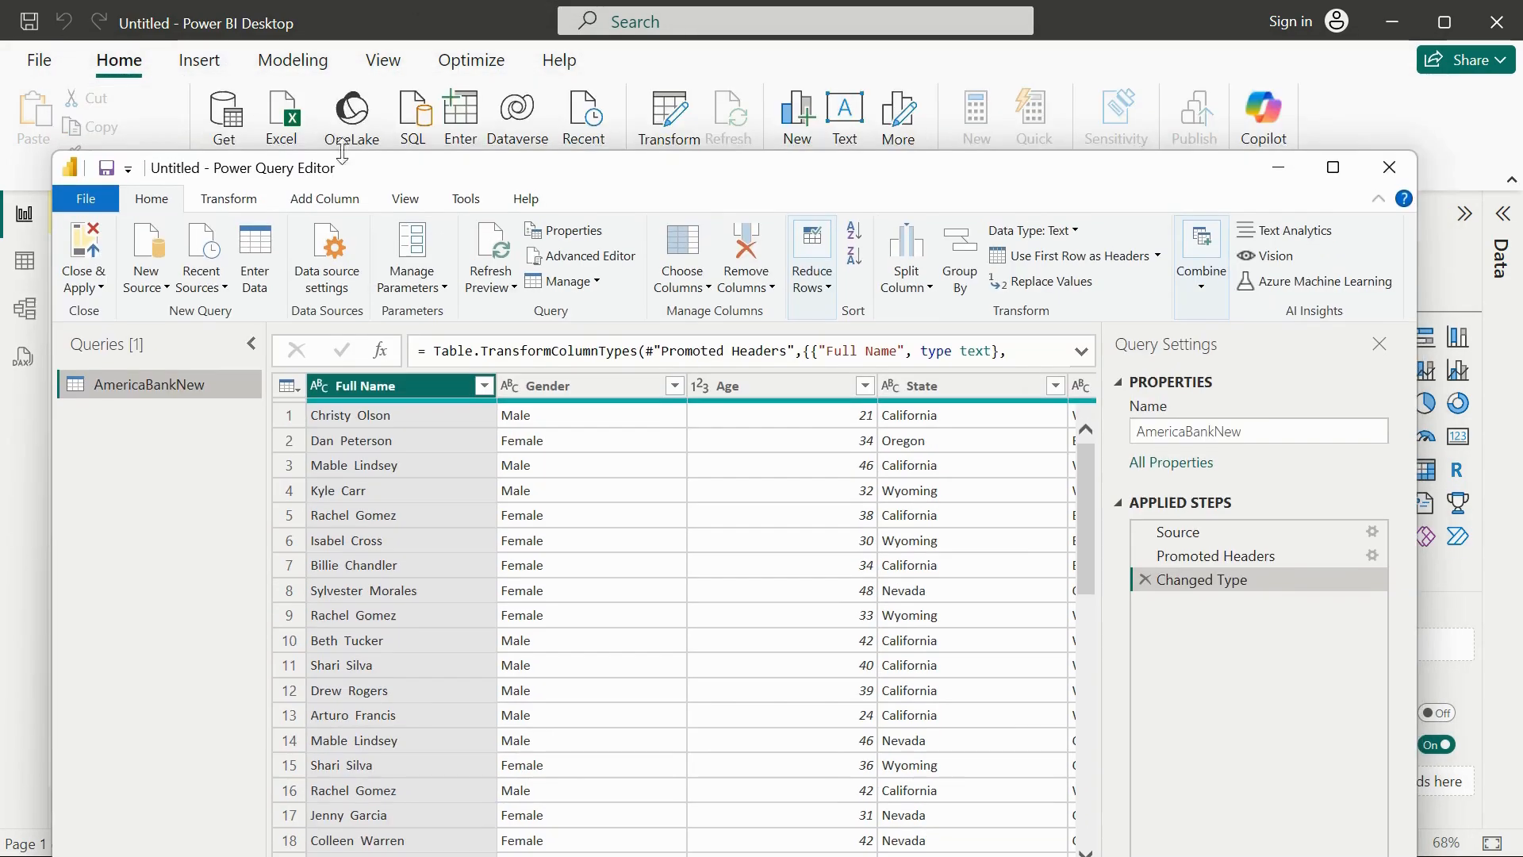
drag(499, 181, 559, 72)
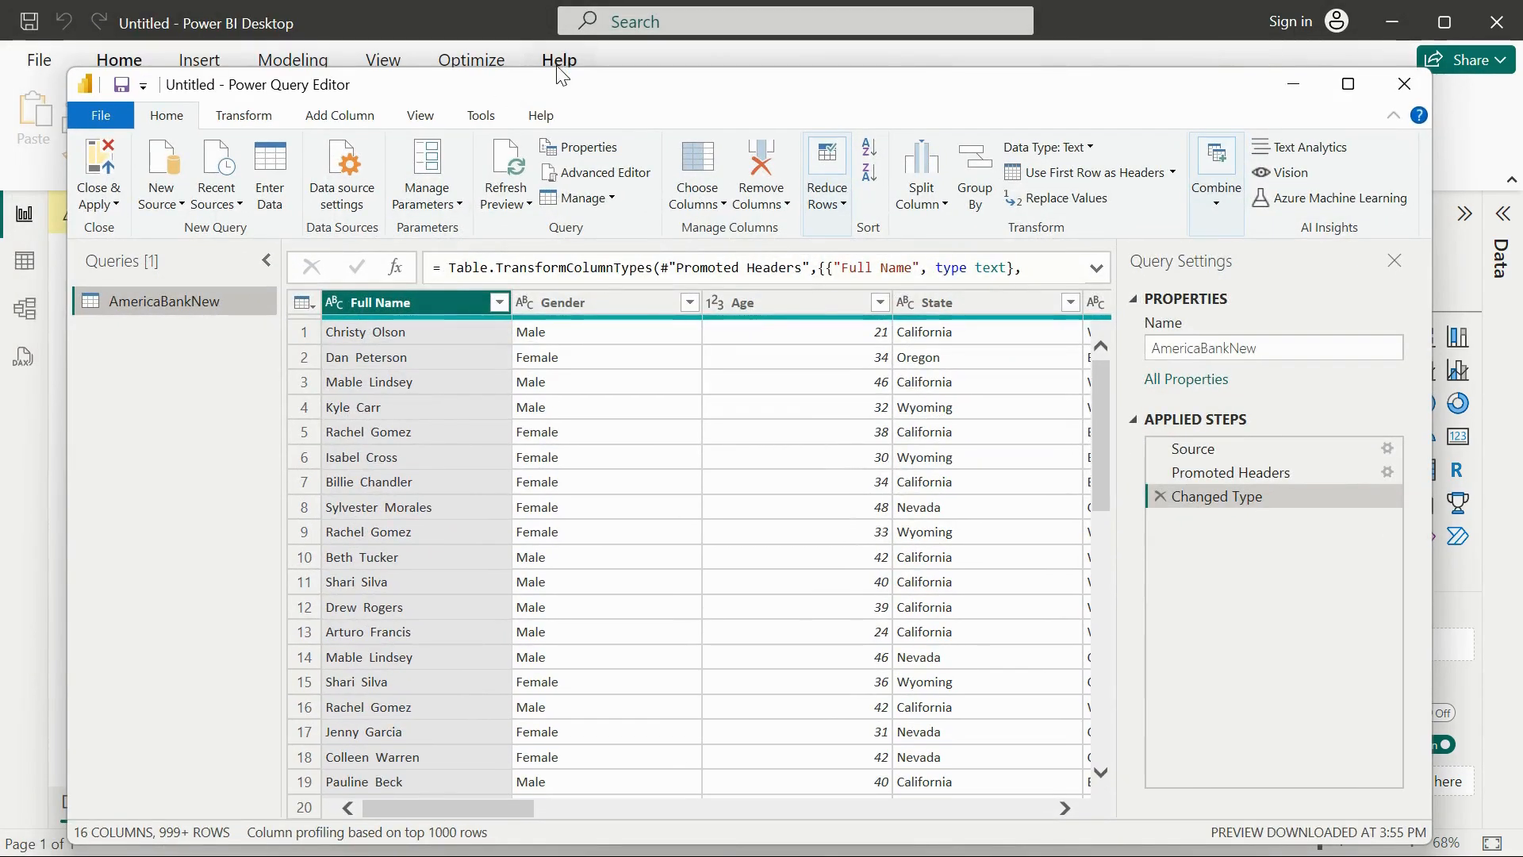
click(1348, 85)
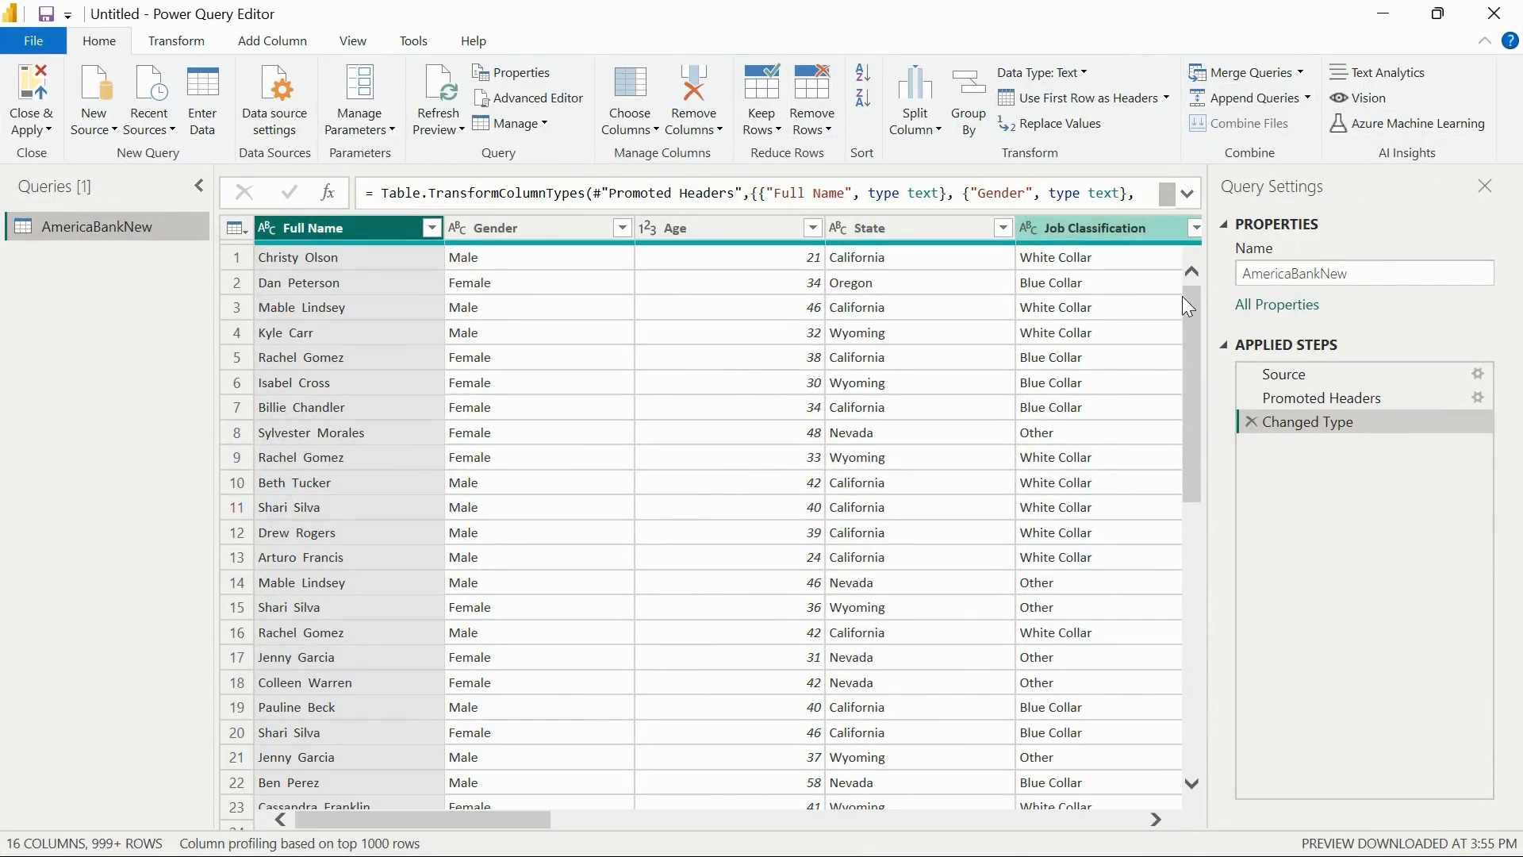
Close Power Query Editor and apply the pending query changes to load AmericaBankNew into the report.
drag(502, 825, 83, 571)
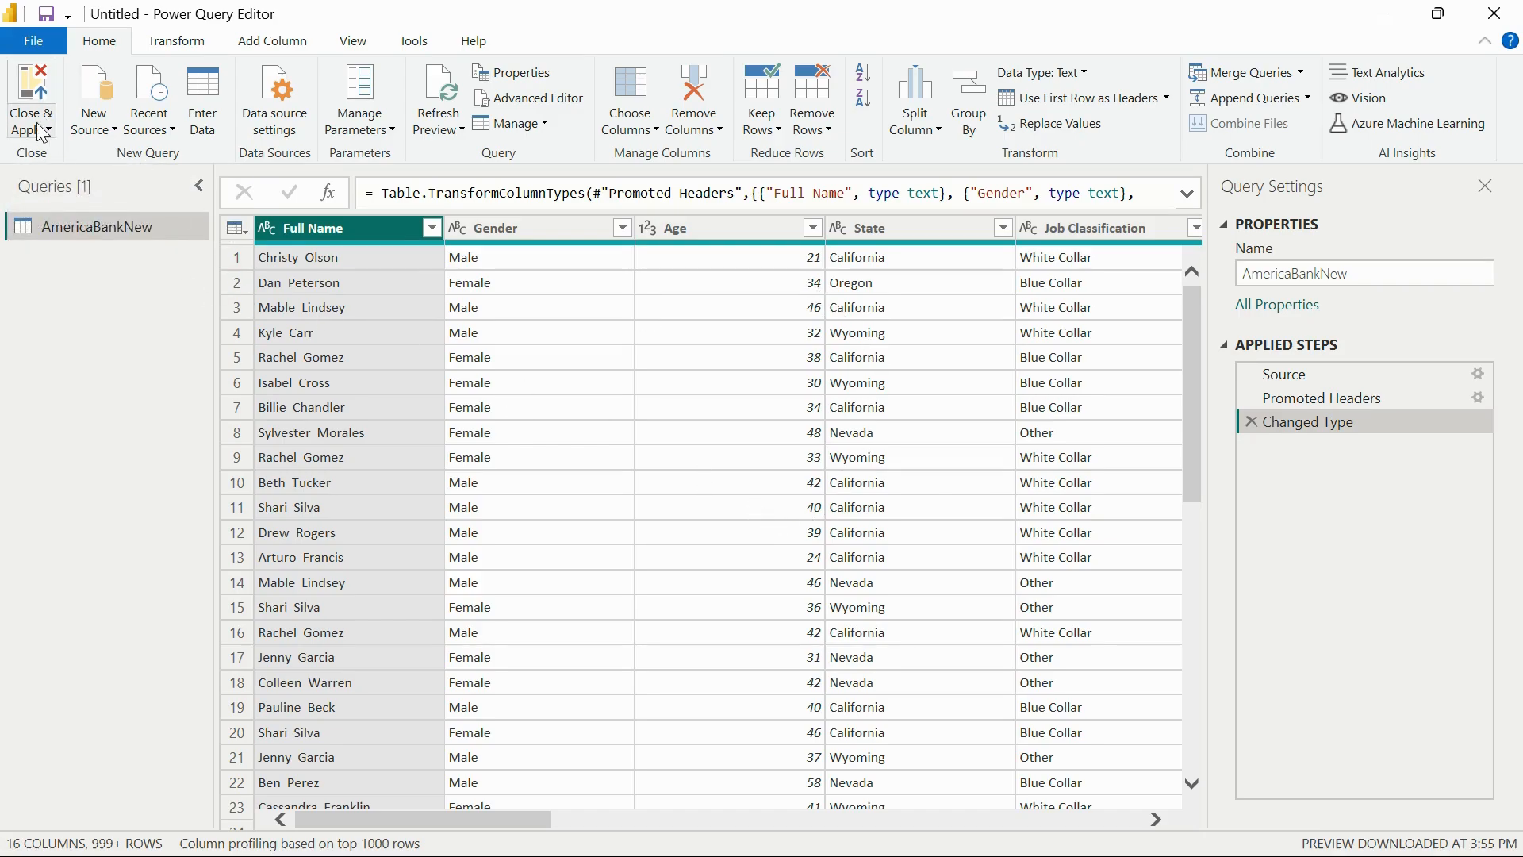
click(42, 91)
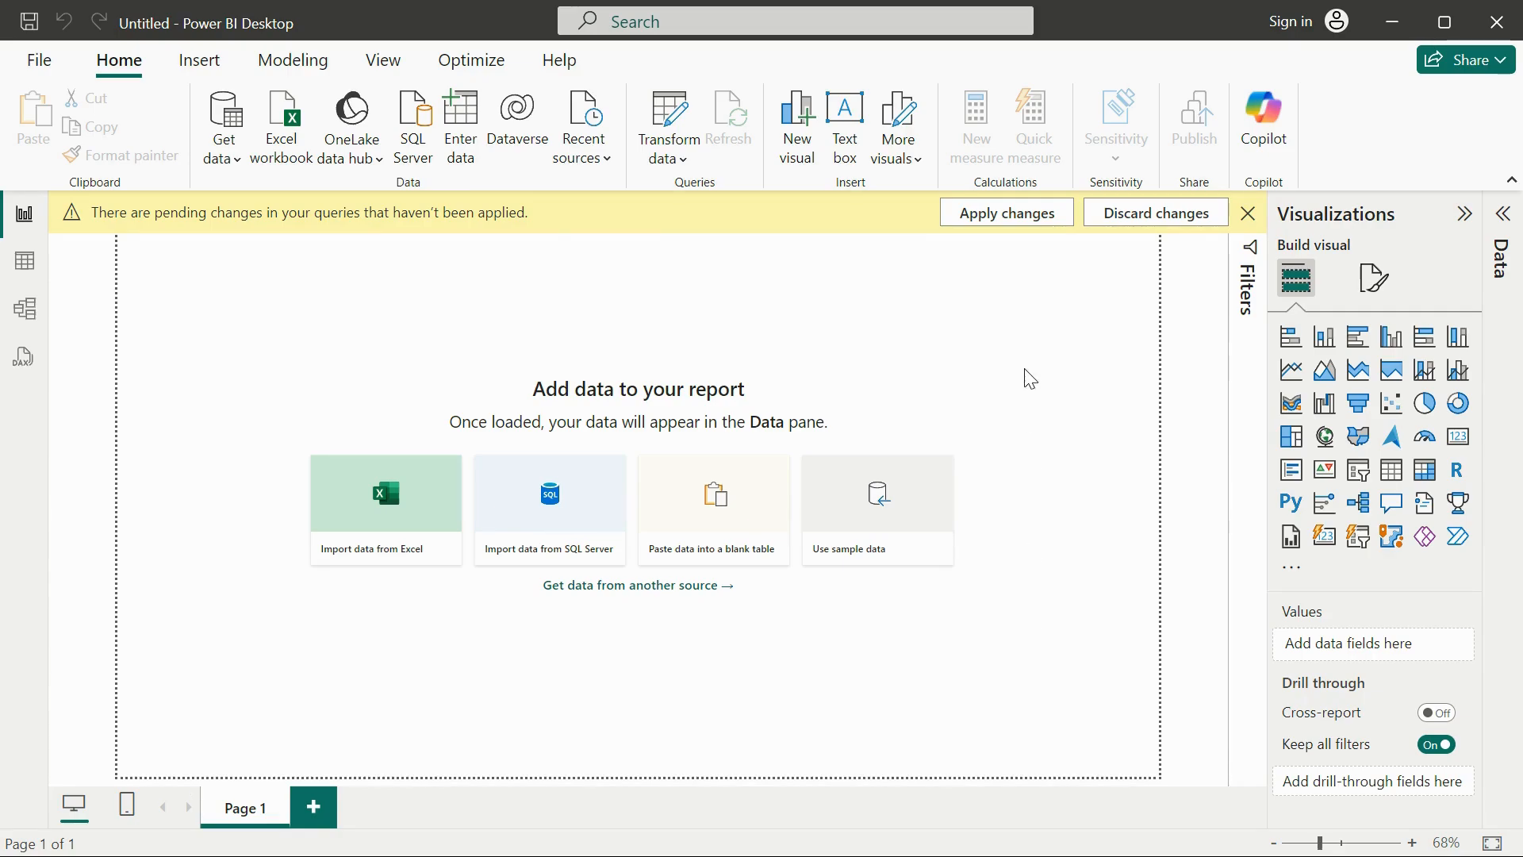
click(1018, 219)
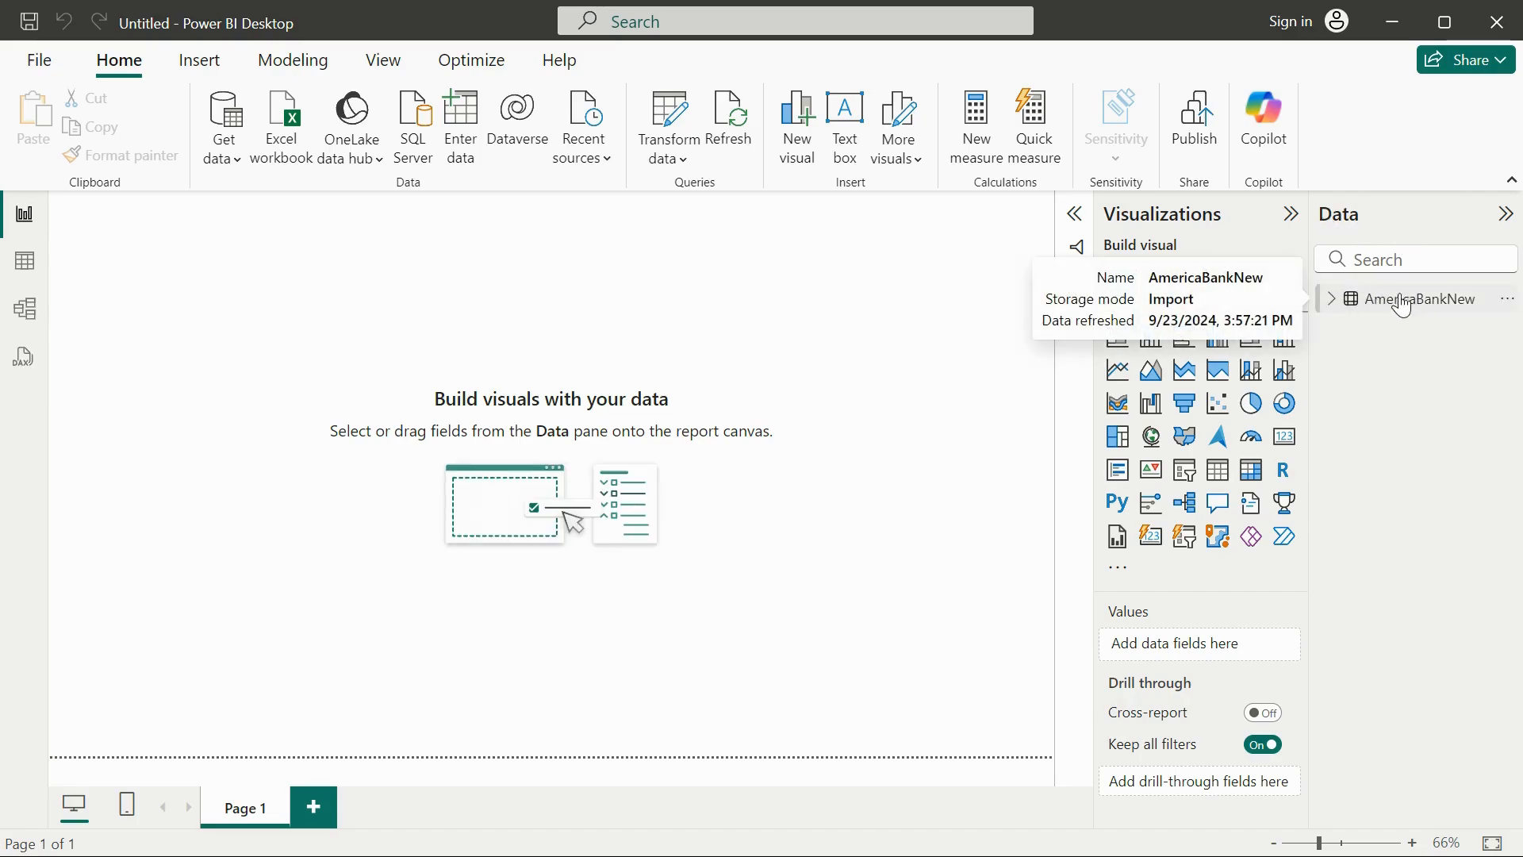
Select the AmericaBankNew table in the report's data and expand it to examine its fields.
click(1335, 305)
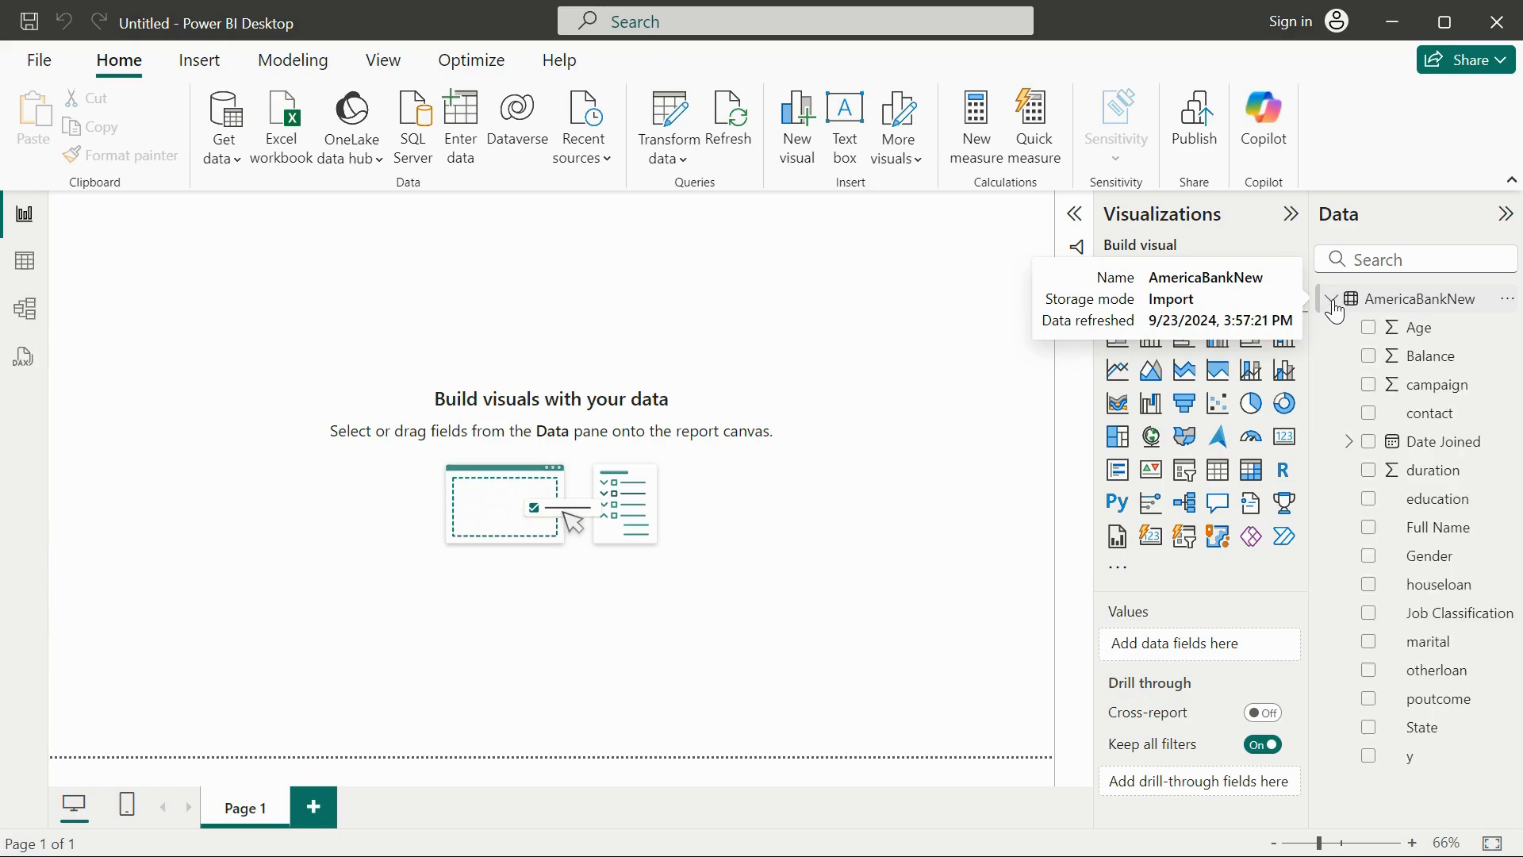
click(1335, 305)
click(1336, 306)
click(1435, 316)
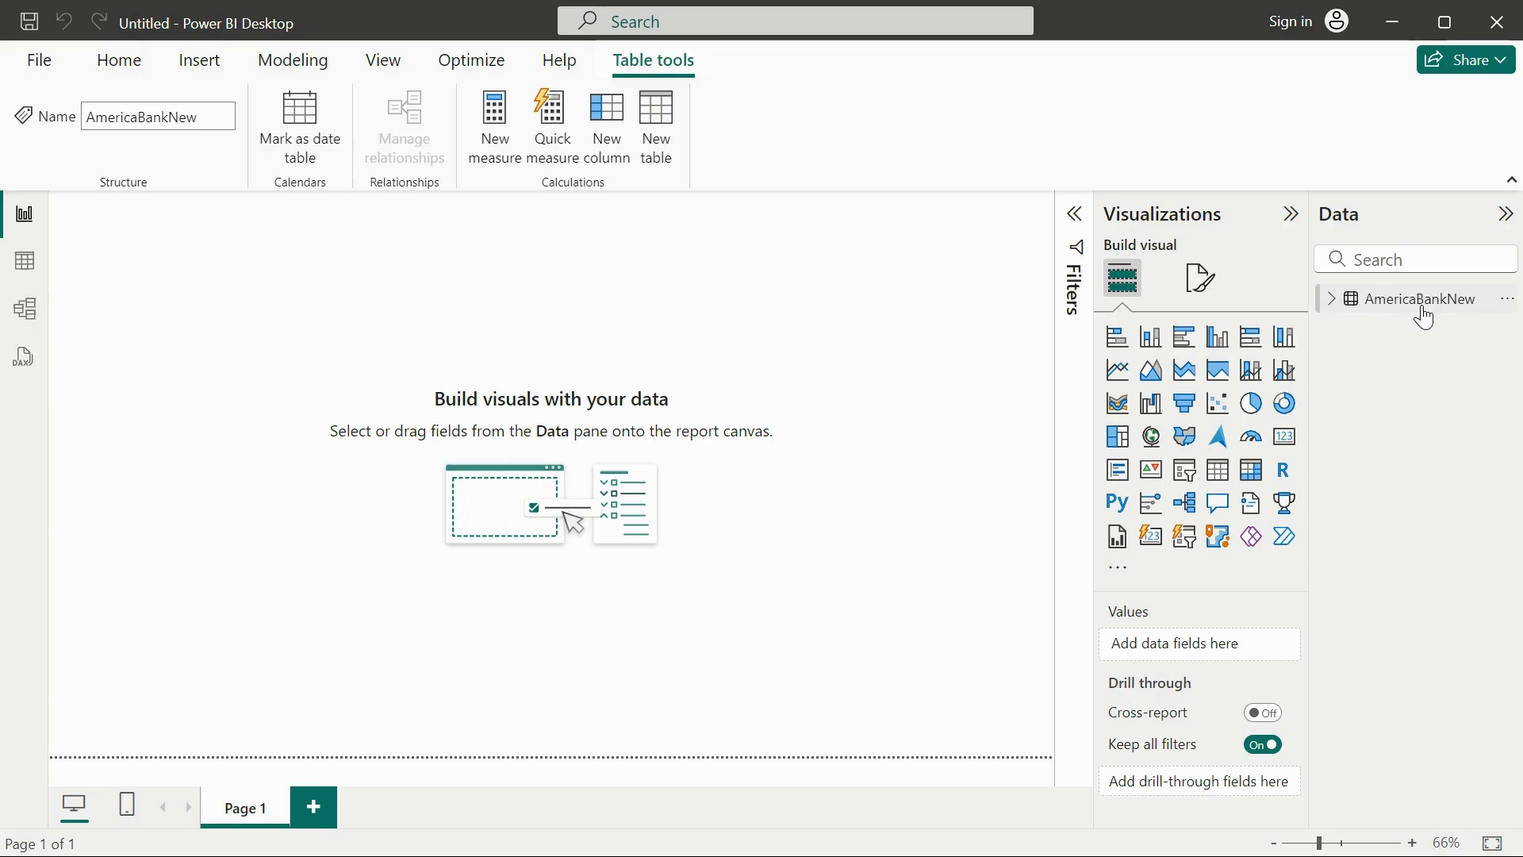
click(1333, 300)
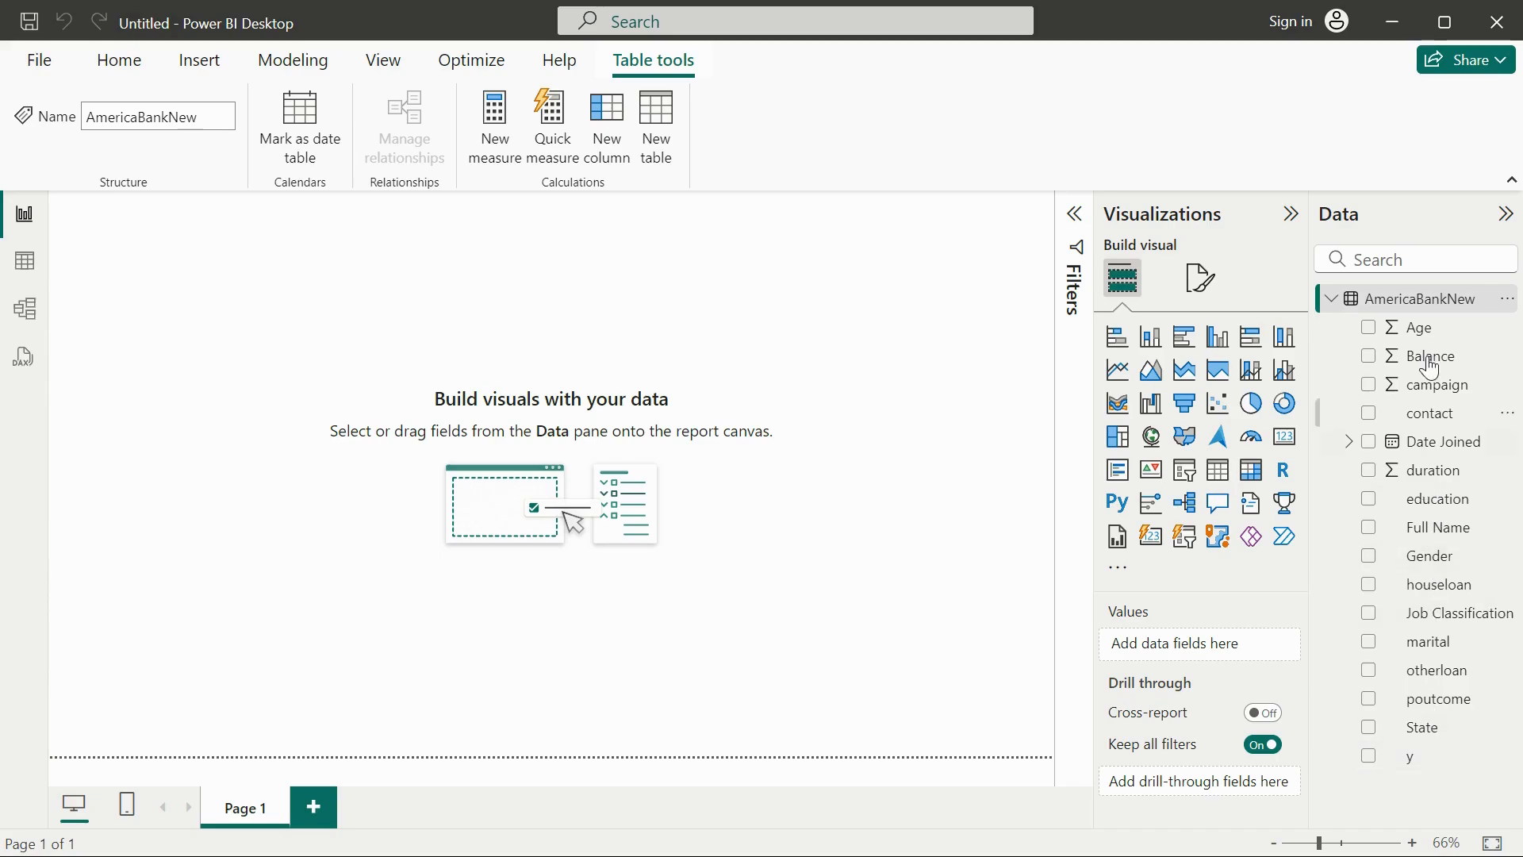
click(1423, 308)
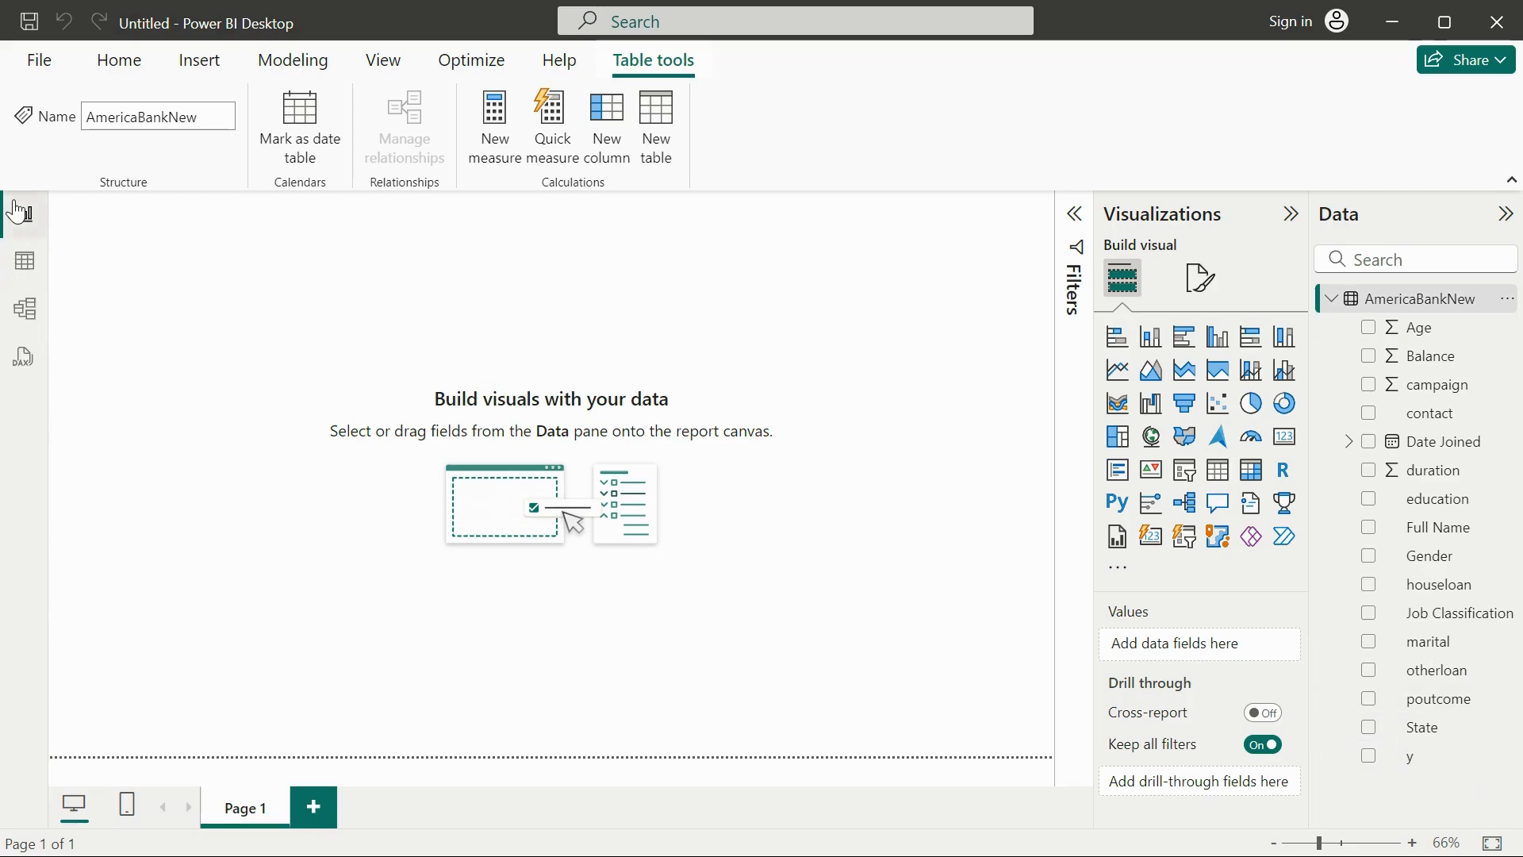
Review the AmericaBankNew rows and columns in Table view and return to Report view.
click(24, 260)
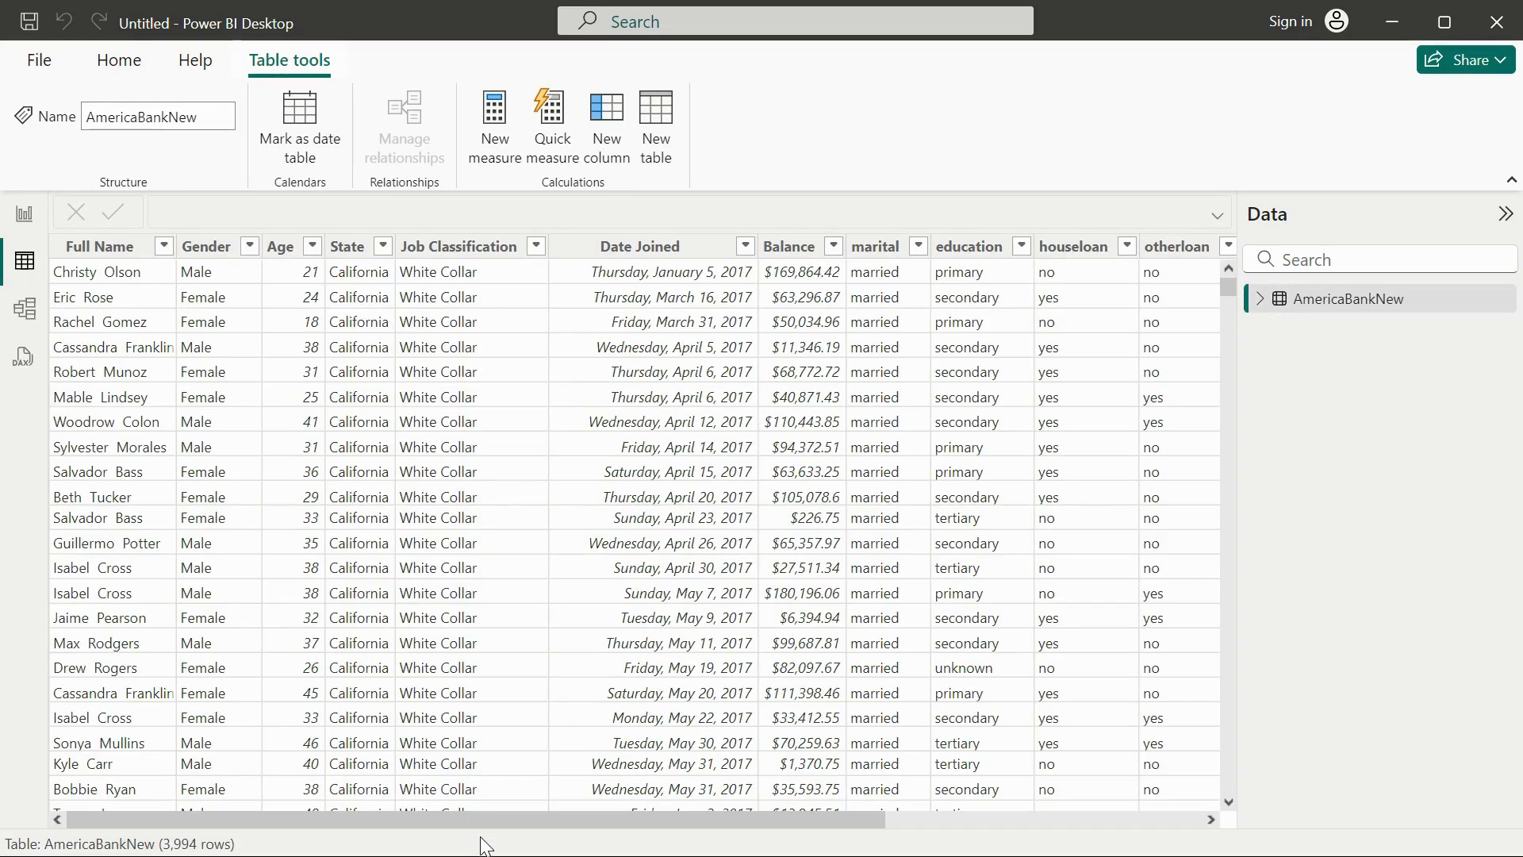
drag(485, 815, 54, 842)
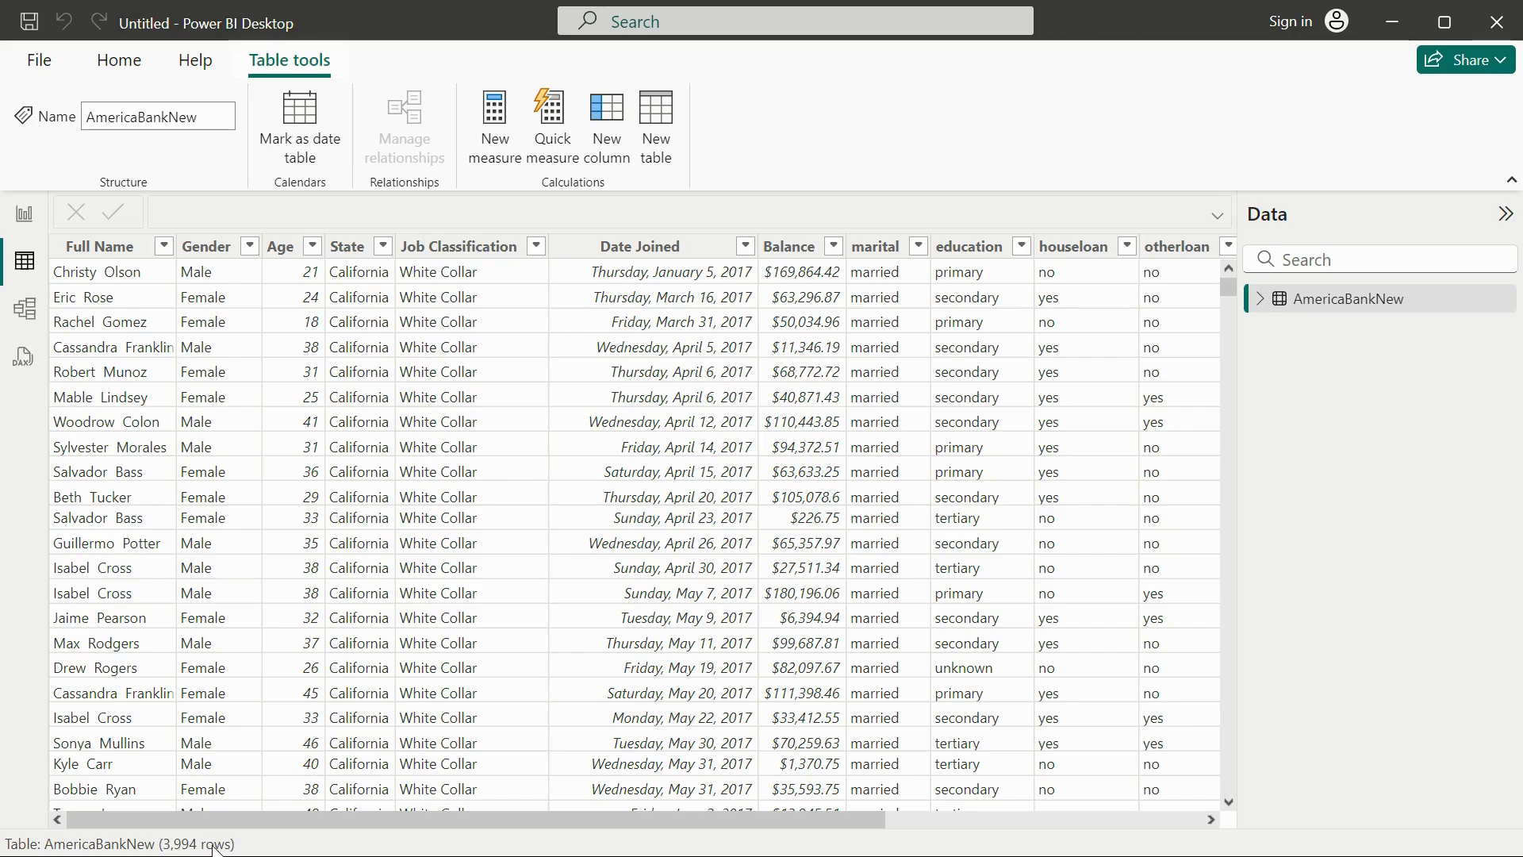
click(8, 214)
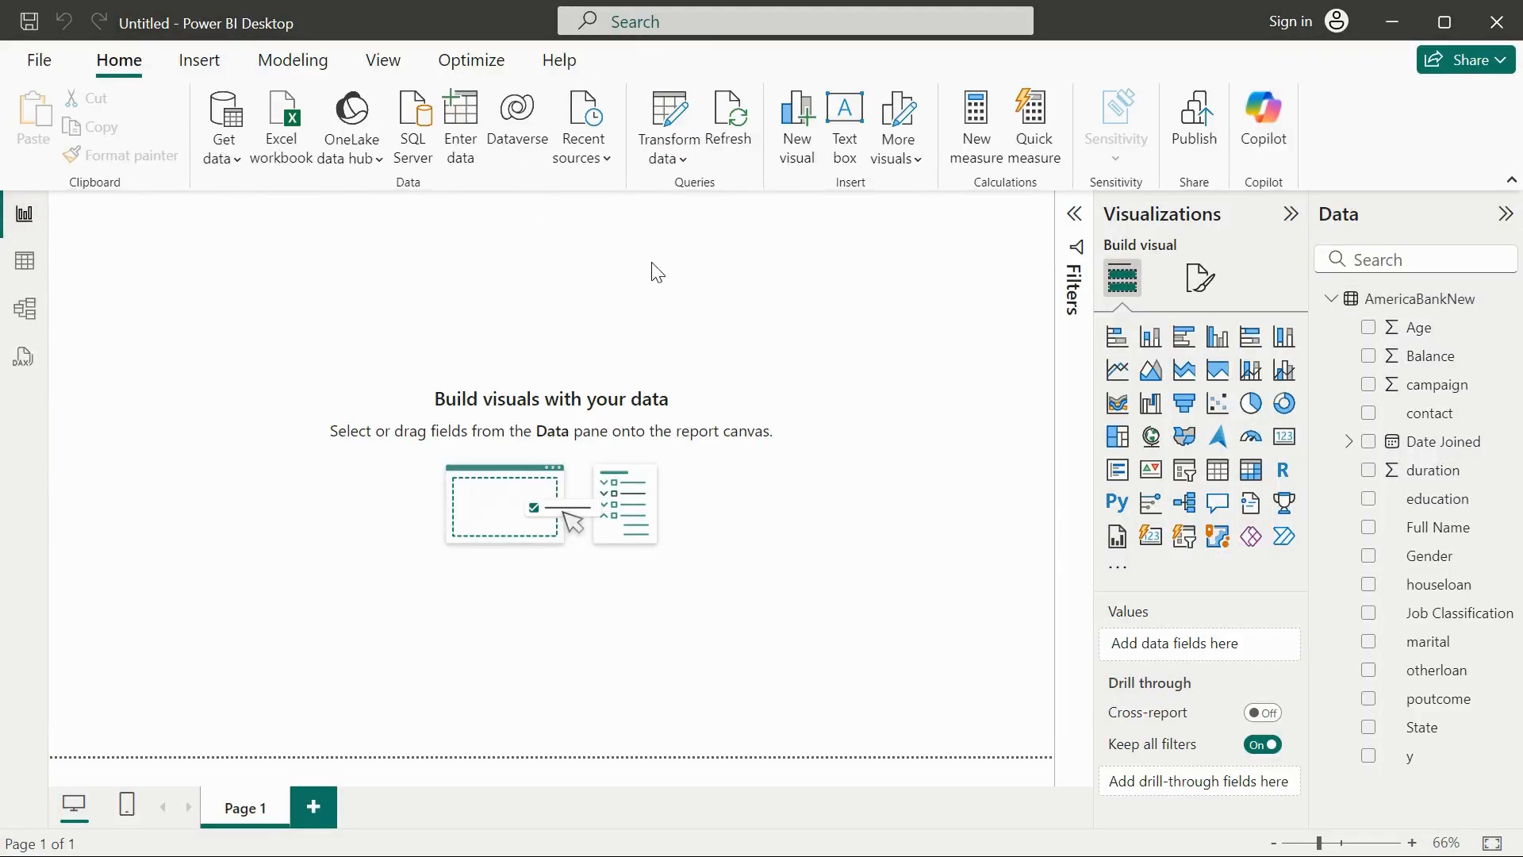